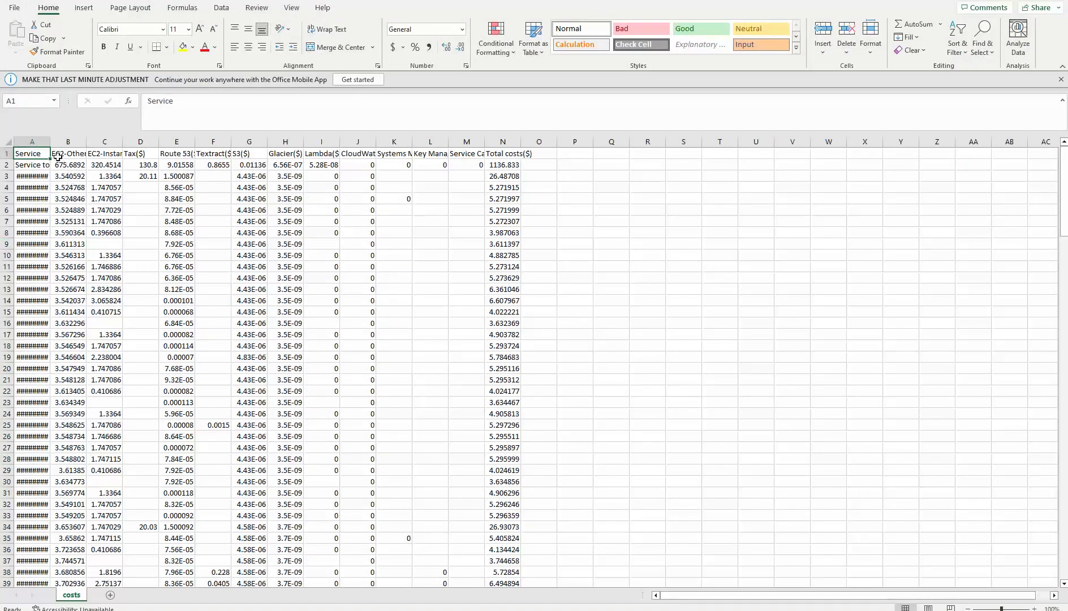
Auto-fit the Service, EC2-Other, EC2-Instances, Route 53, Textract and S3 columns of the costs sheet to their contents.
{"action": "double_click", "coordinate": [48, 141]}
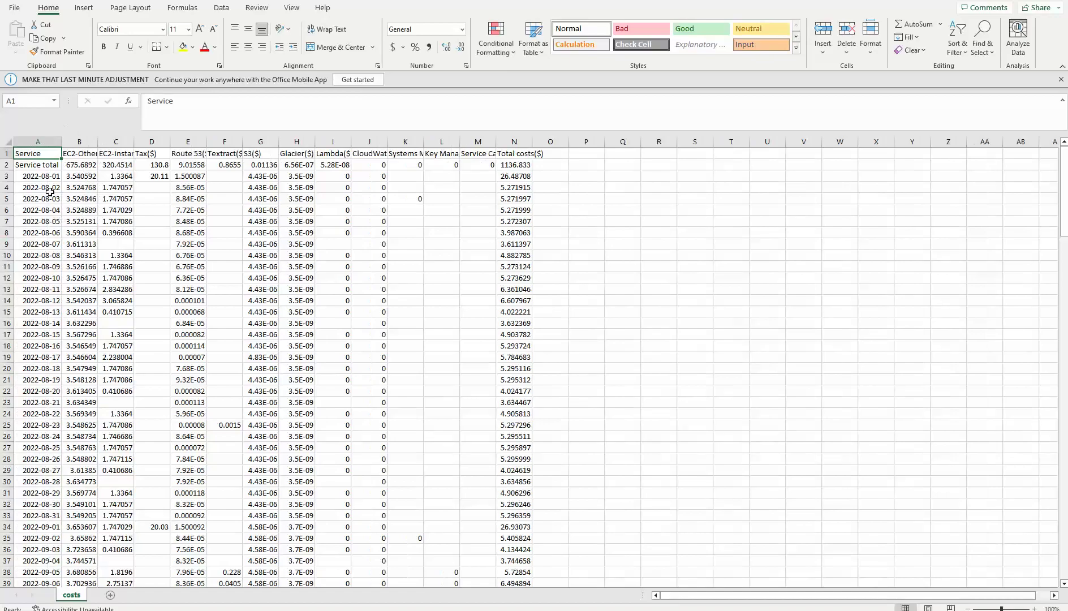
{"action": "left_click", "coordinate": [40, 167]}
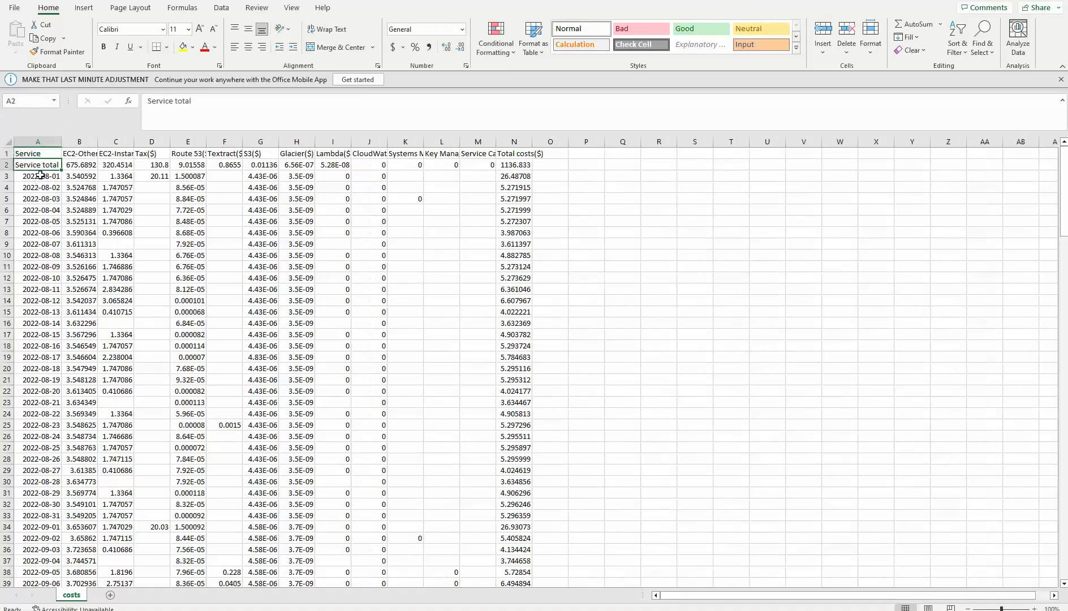
{"action": "left_click", "coordinate": [68, 174]}
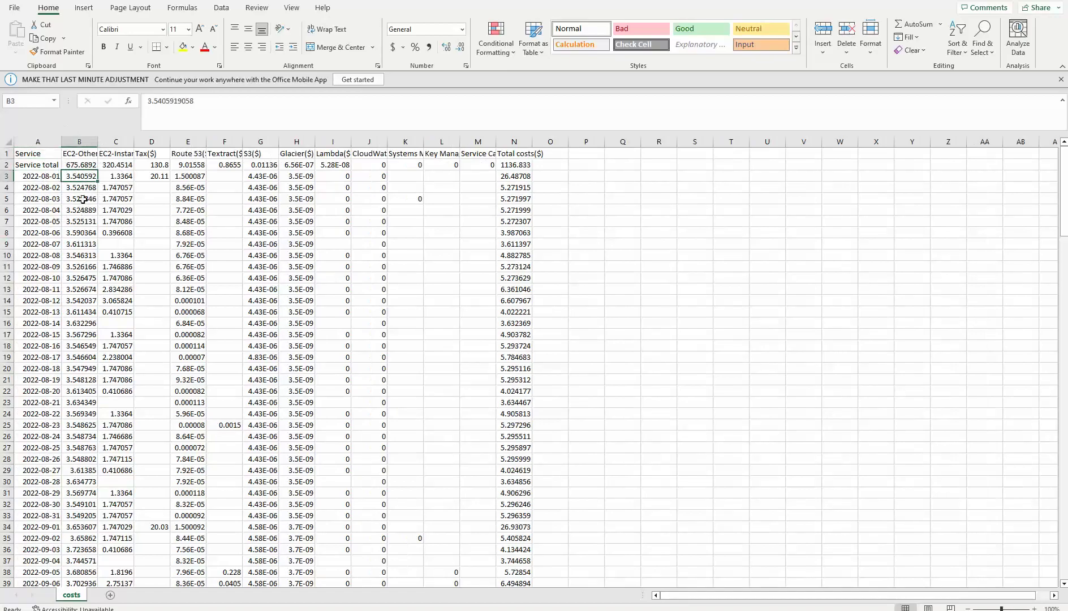
{"action": "left_click", "coordinate": [113, 175]}
{"action": "double_click", "coordinate": [134, 141]}
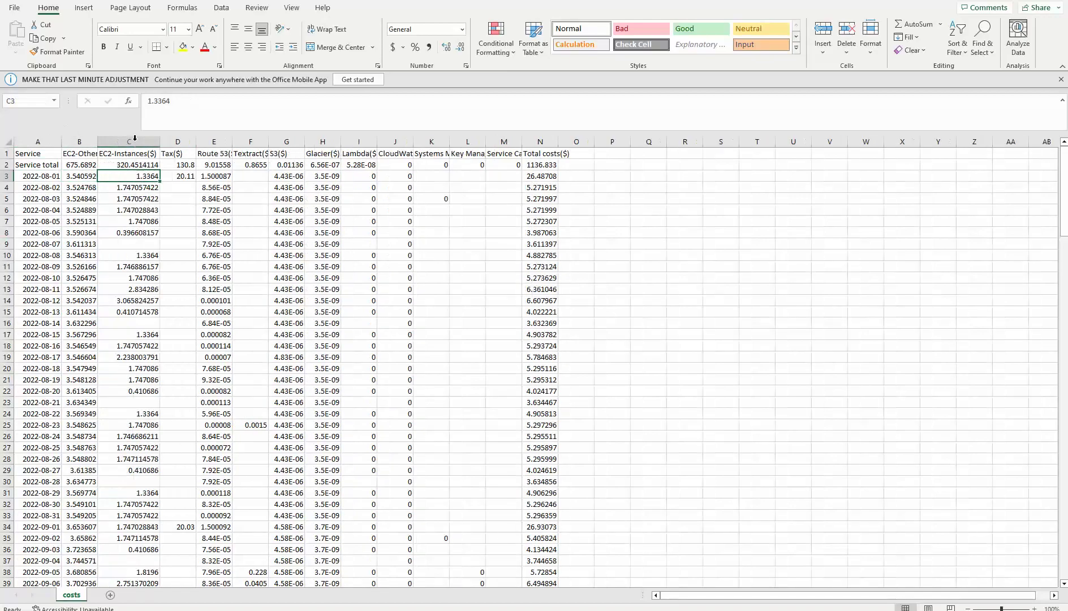
{"action": "double_click", "coordinate": [93, 142]}
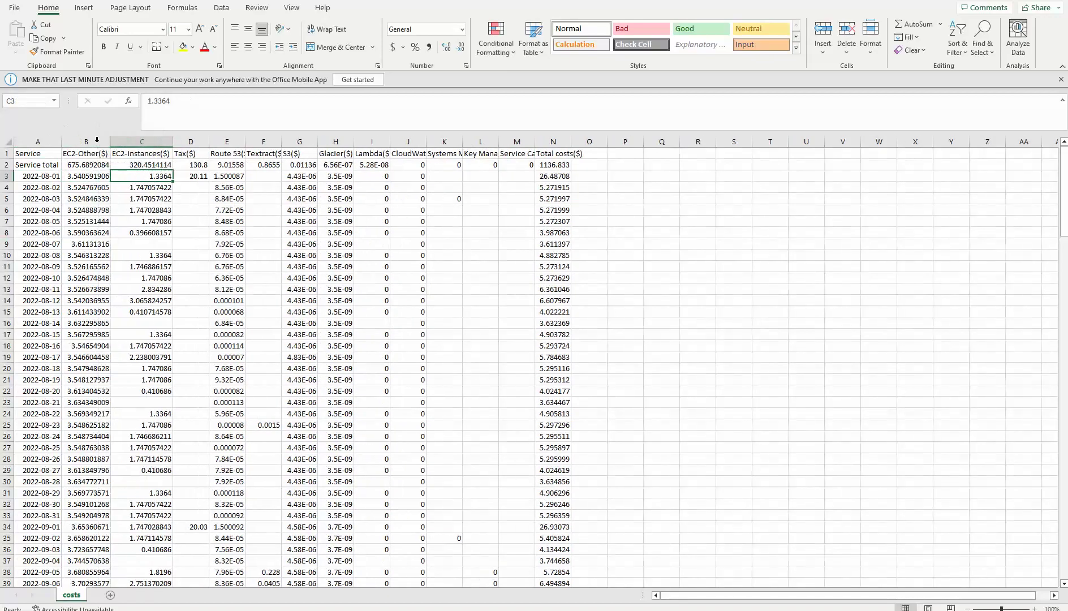
{"action": "double_click", "coordinate": [245, 141]}
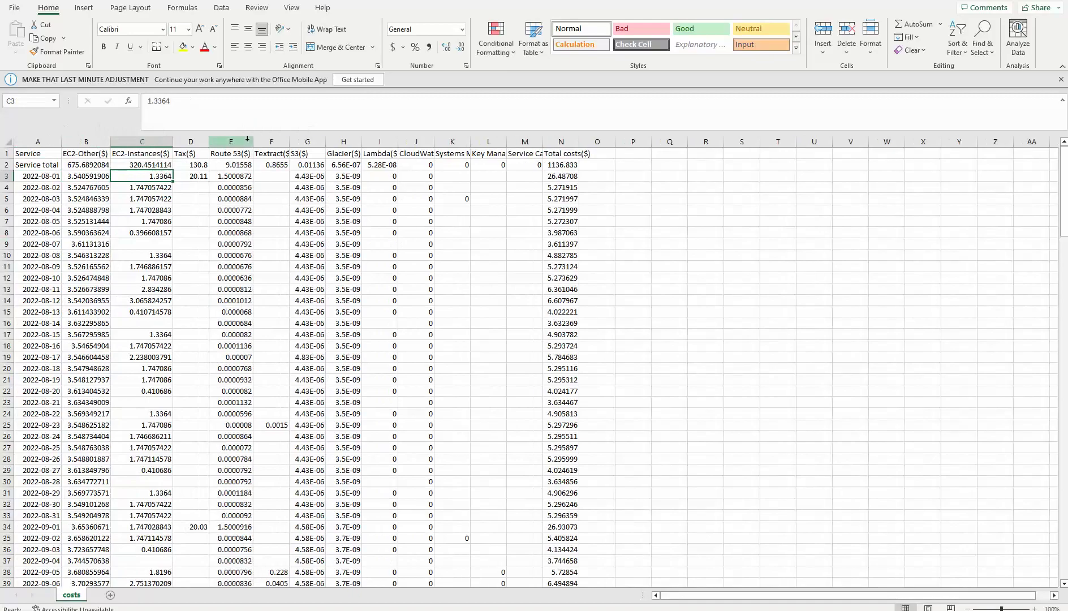
{"action": "double_click", "coordinate": [289, 145]}
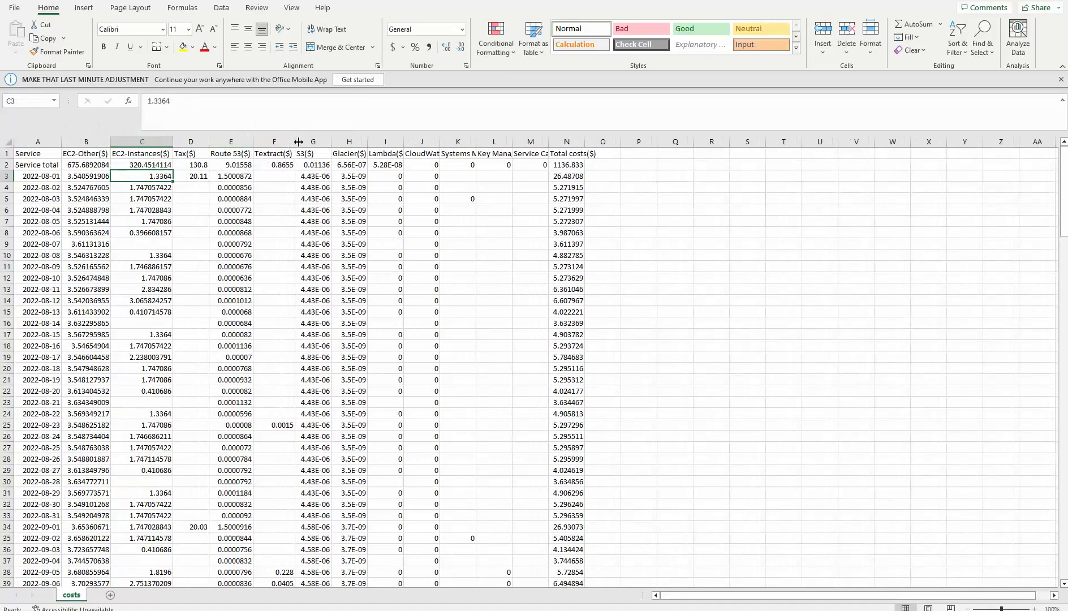
{"action": "double_click", "coordinate": [332, 141]}
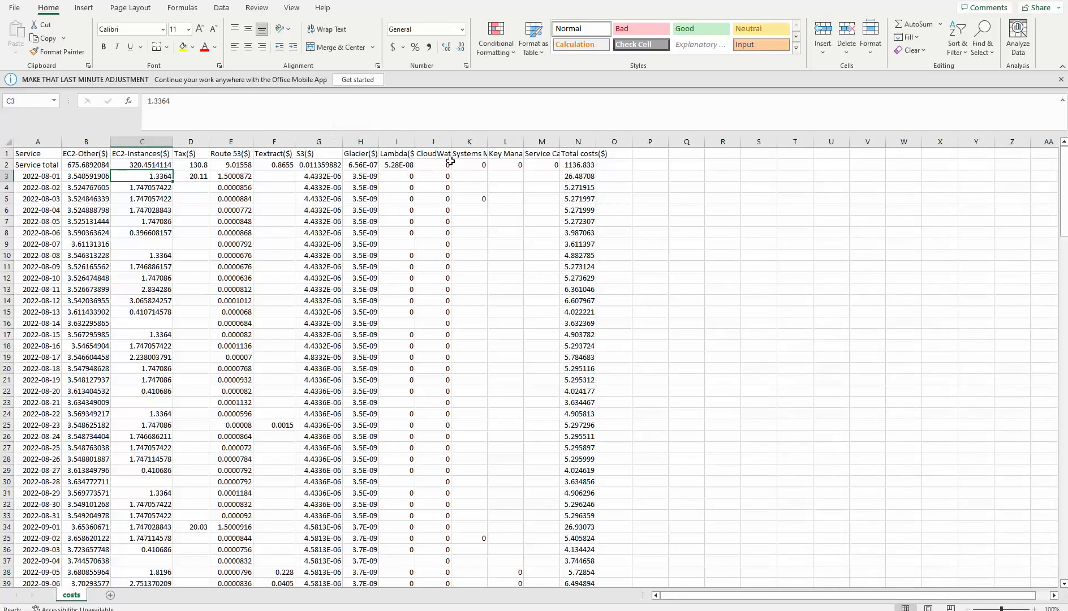
Auto-fit the Total costs, Service Catalog, Key Management Service, Systems Manager and CloudWatch columns to their contents.
{"action": "double_click", "coordinate": [596, 142]}
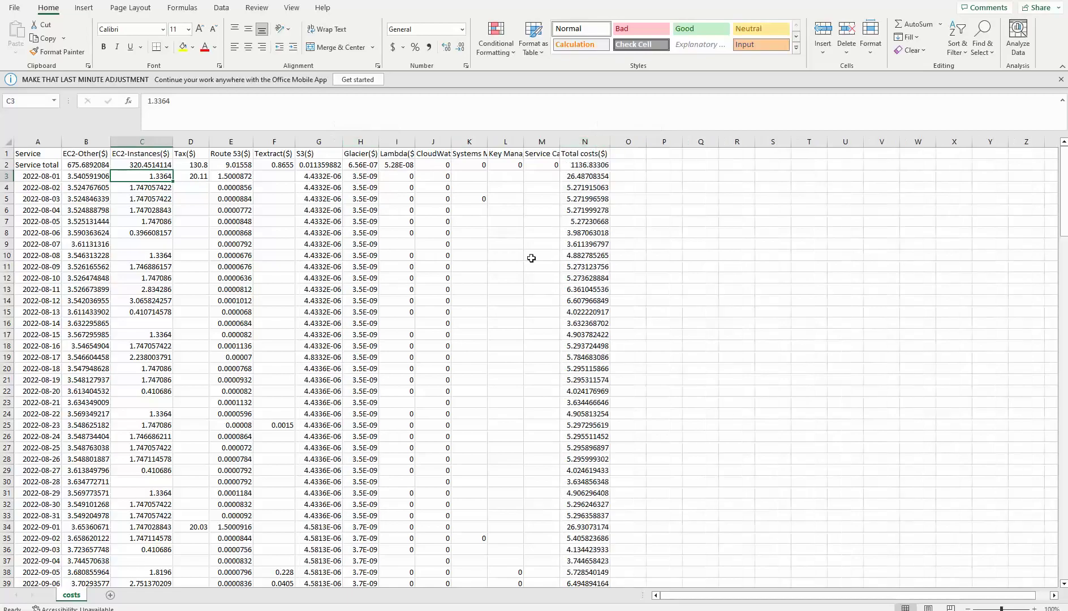
{"action": "double_click", "coordinate": [559, 141]}
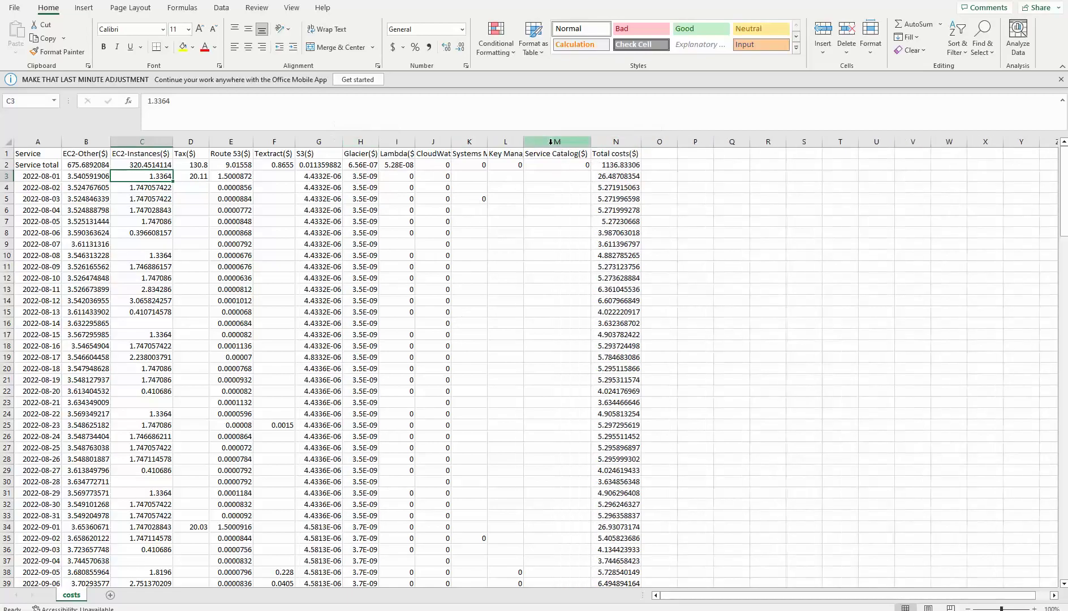
{"action": "double_click", "coordinate": [487, 141]}
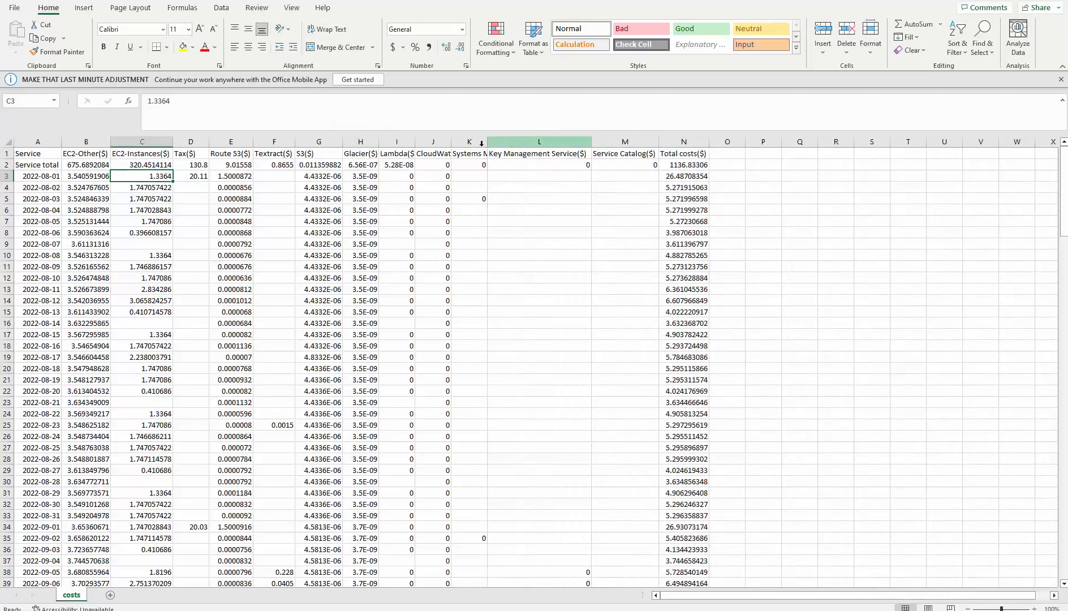
{"action": "double_click", "coordinate": [486, 141]}
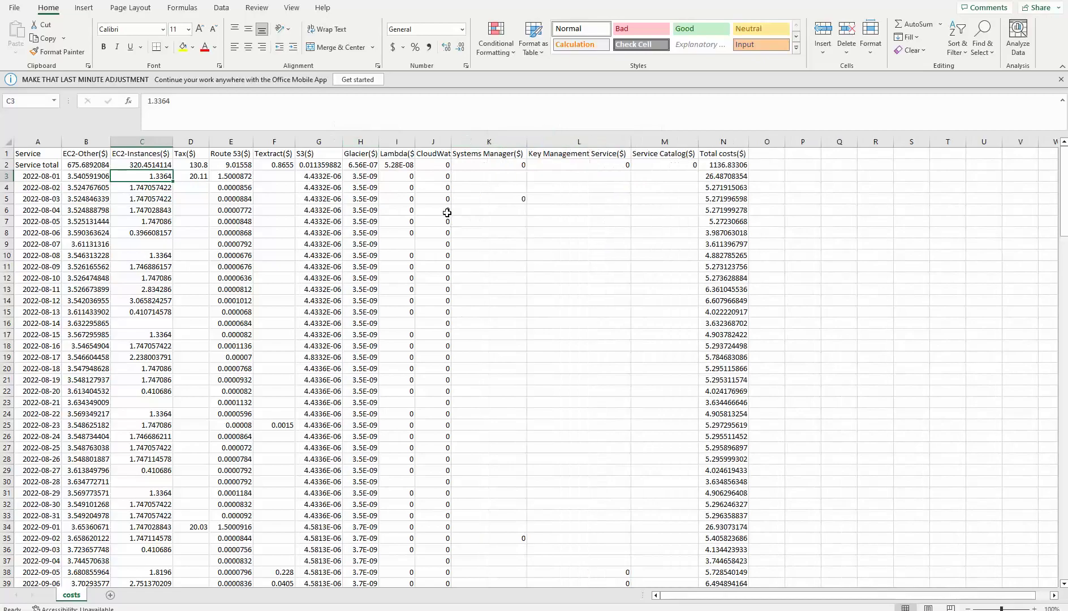
{"action": "double_click", "coordinate": [447, 141]}
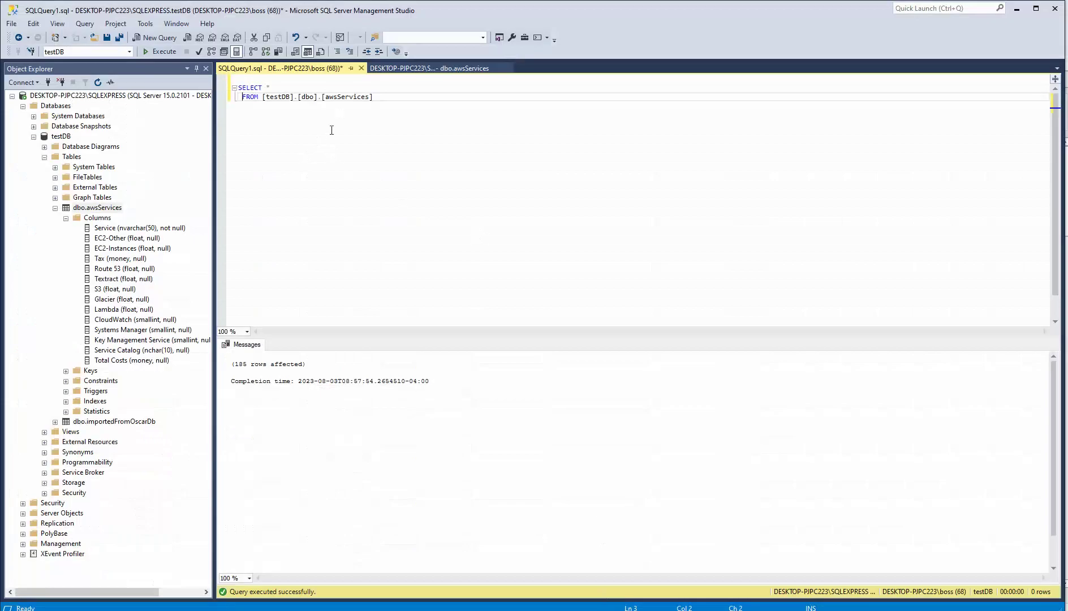
Switch to SQL Server Management Studio, run the SELECT query on testDB.dbo.awsServices and review the table's columns and data types.
{"action": "left_click", "coordinate": [162, 52]}
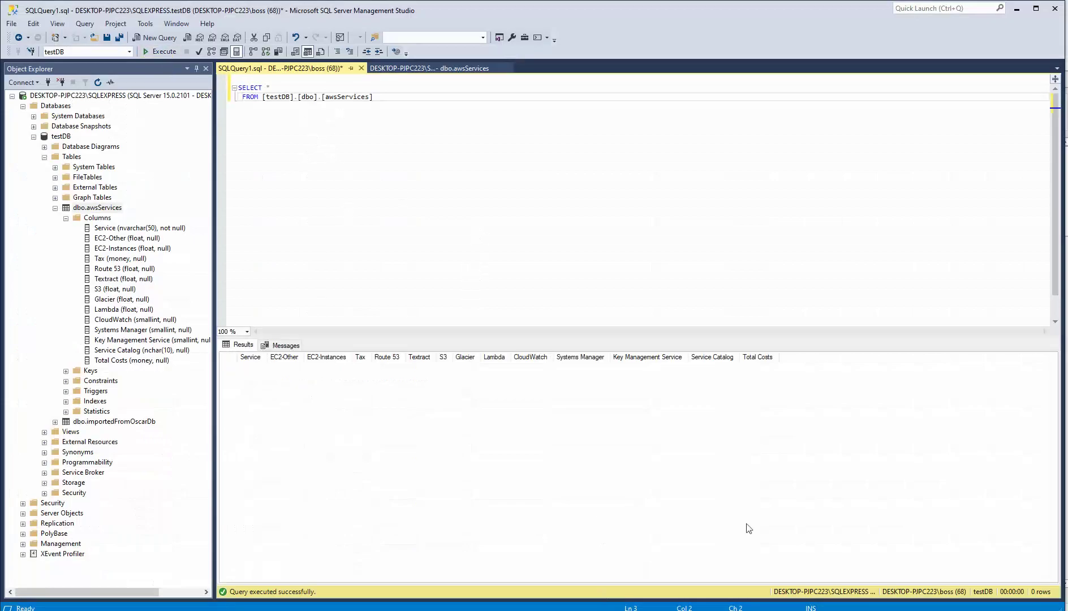
{"action": "left_click", "coordinate": [119, 228]}
{"action": "left_click", "coordinate": [119, 240]}
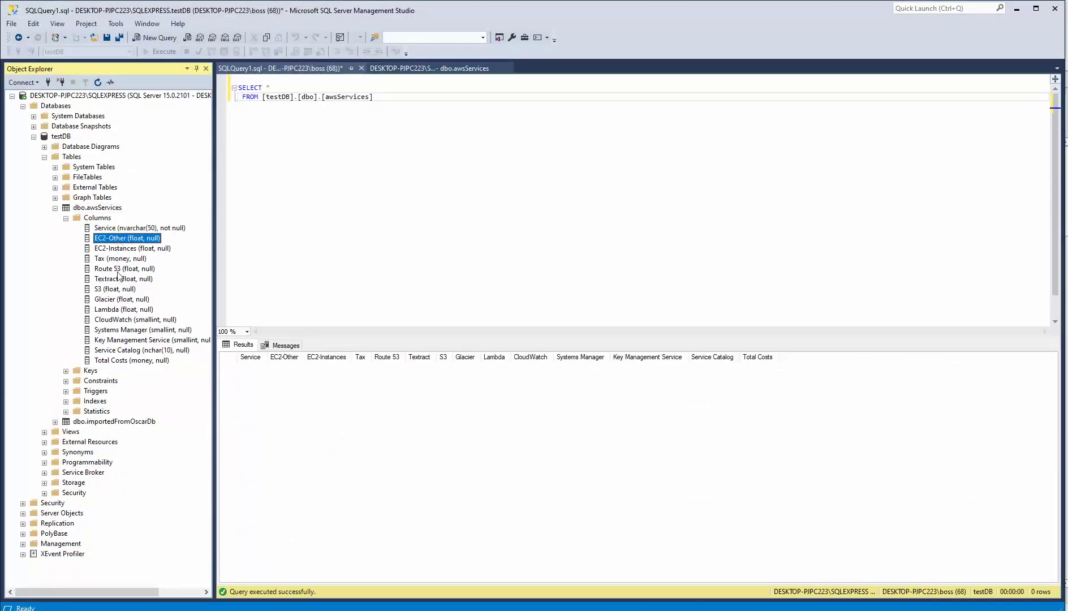
{"action": "left_click", "coordinate": [118, 250]}
{"action": "left_click", "coordinate": [120, 259]}
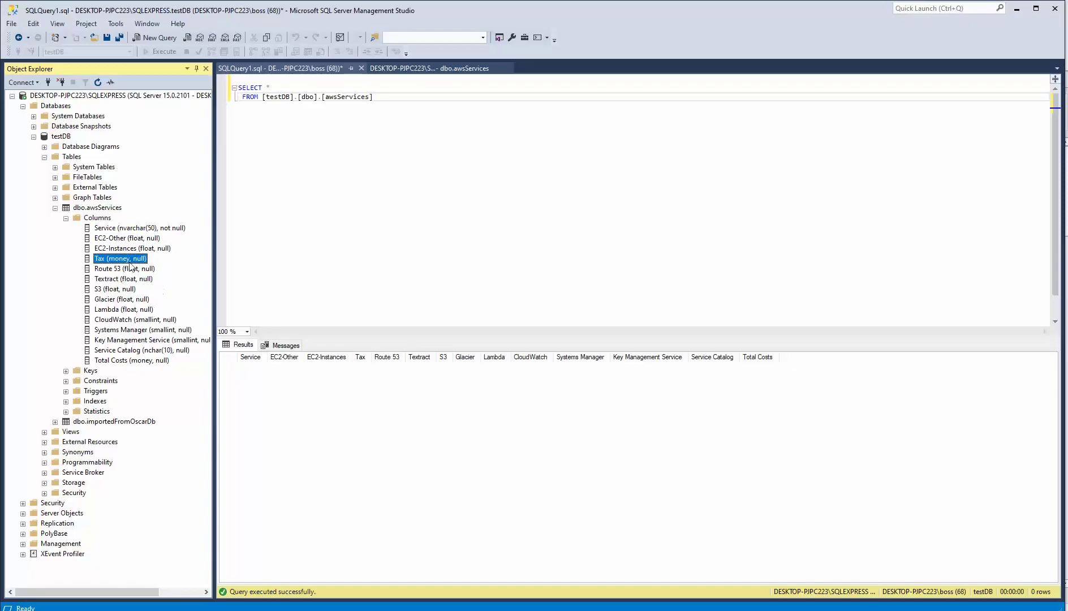
{"action": "left_click", "coordinate": [145, 271]}
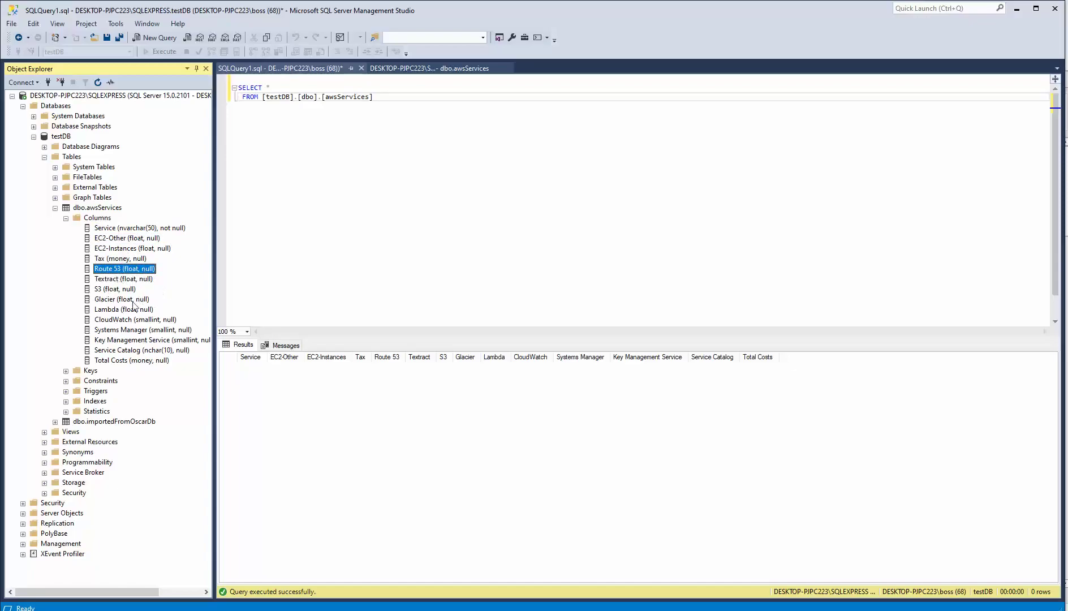
{"action": "left_click", "coordinate": [120, 280]}
{"action": "left_click", "coordinate": [120, 290]}
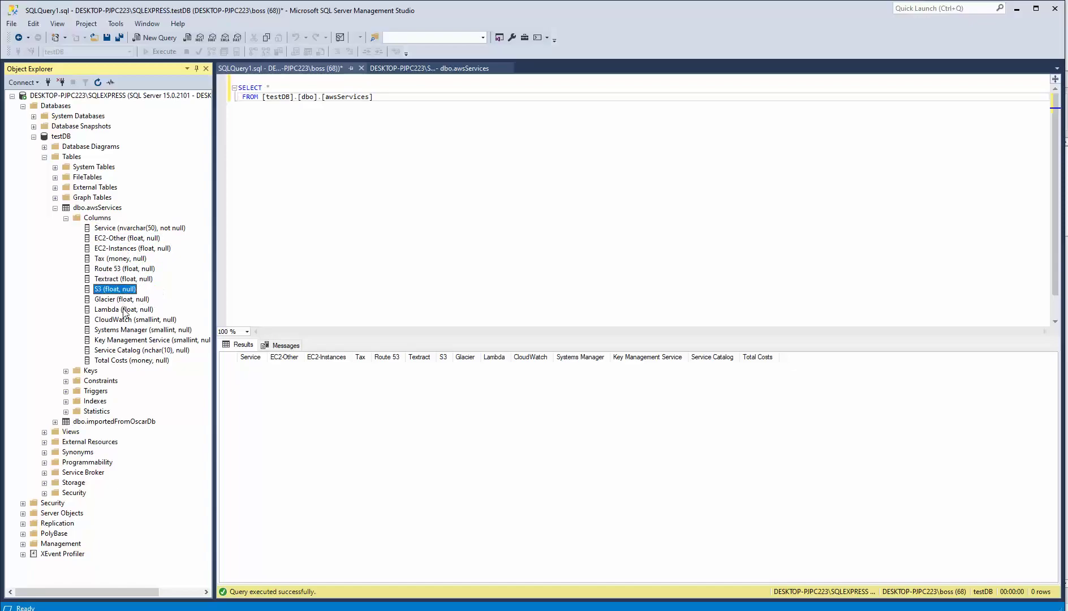
{"action": "left_click", "coordinate": [125, 301]}
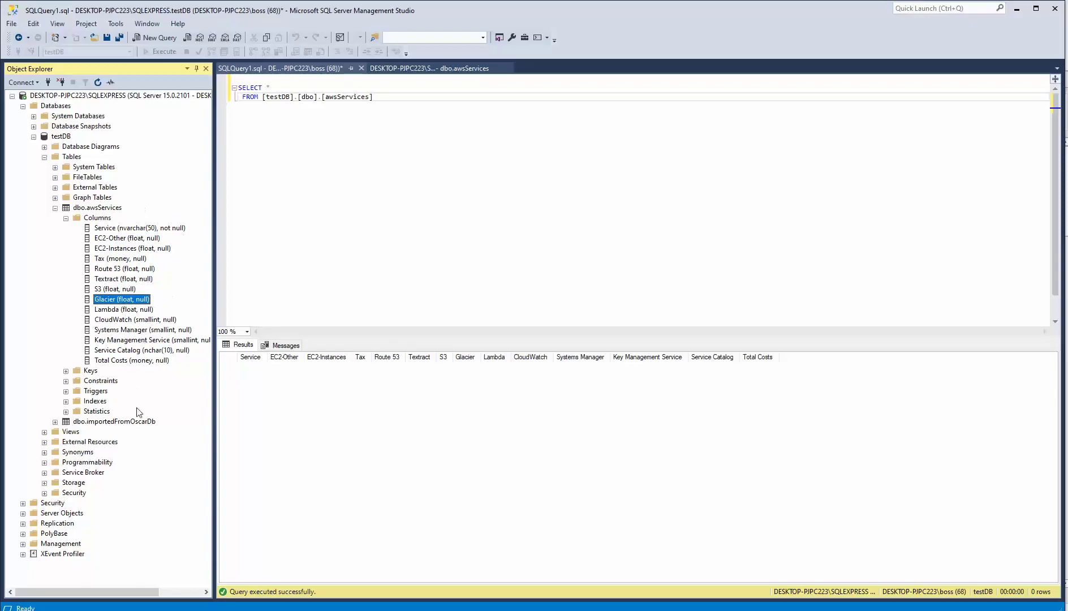
{"action": "left_click", "coordinate": [293, 134]}
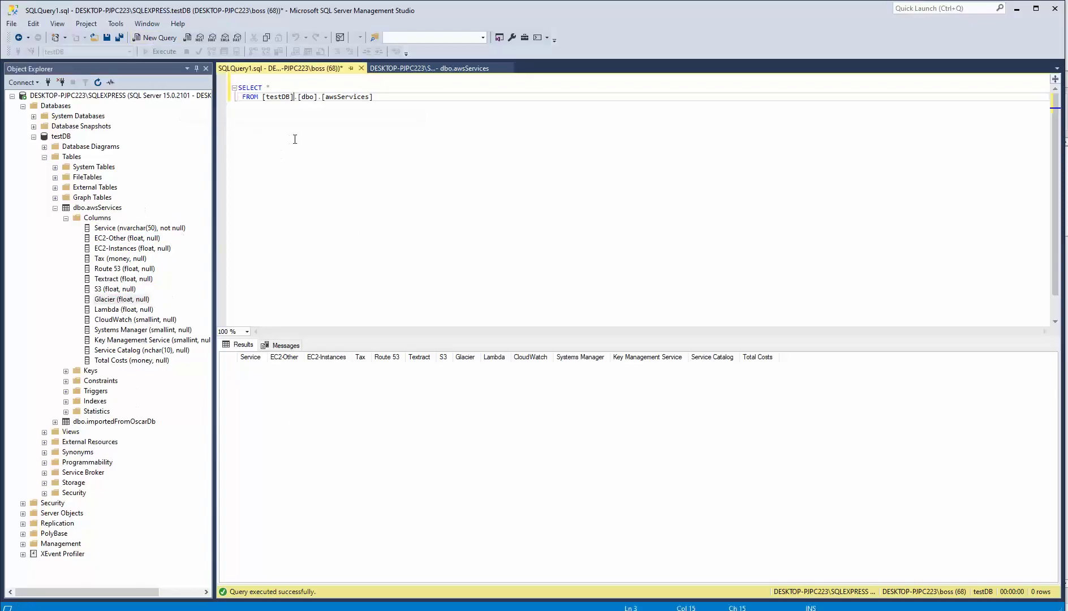
{"action": "left_click", "coordinate": [148, 51]}
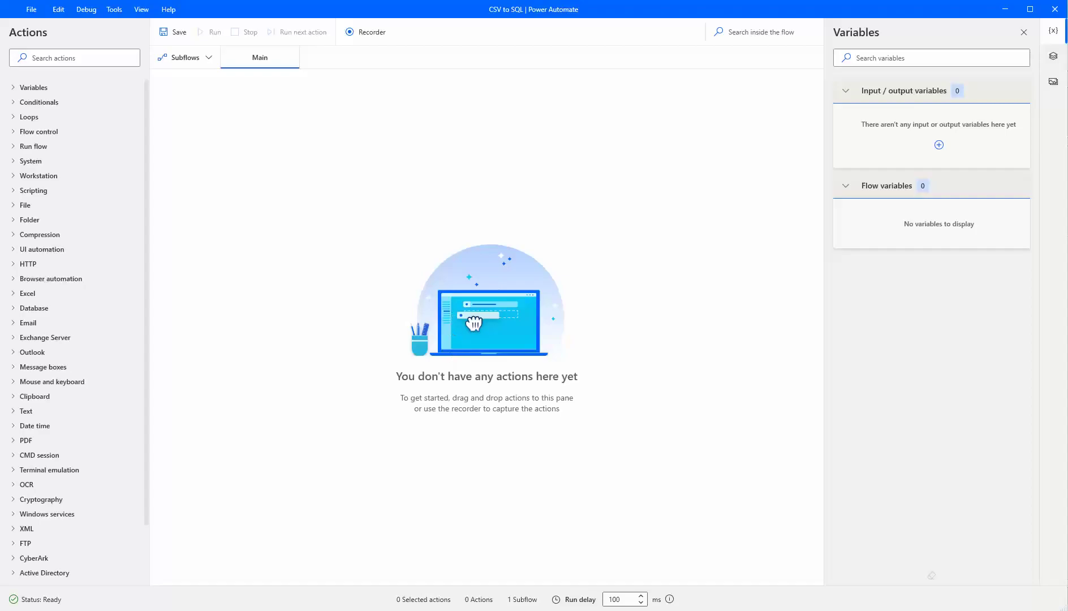
Switch to the CSV to SQL flow in Power Automate and add an Open SQL connection action.
{"action": "left_click", "coordinate": [83, 57]}
{"action": "type", "text": "sql"}
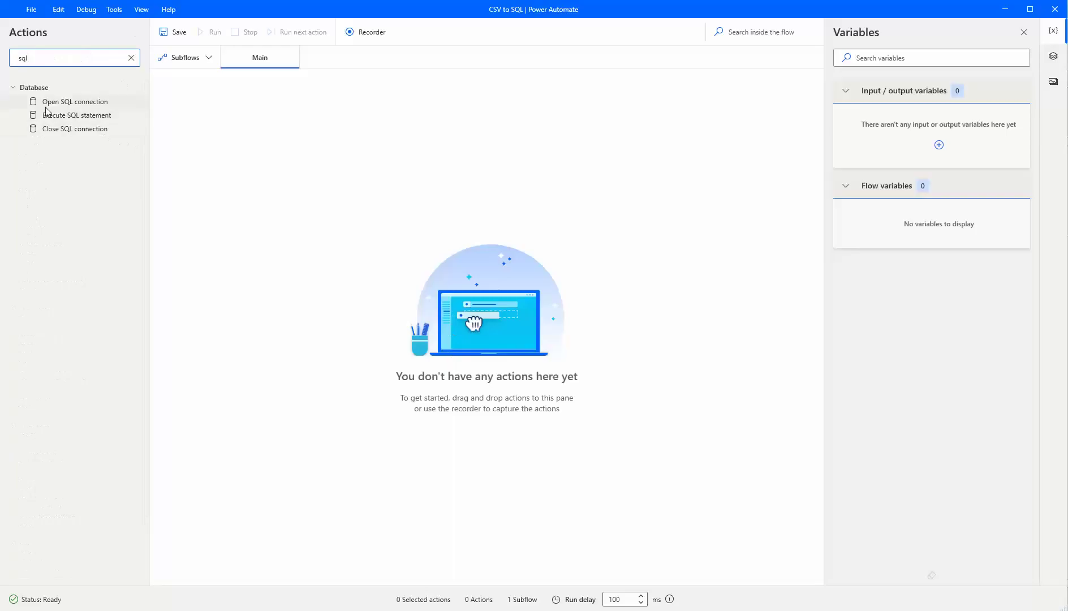
{"action": "left_click_drag", "start_coordinate": [51, 107], "coordinate": [393, 172]}
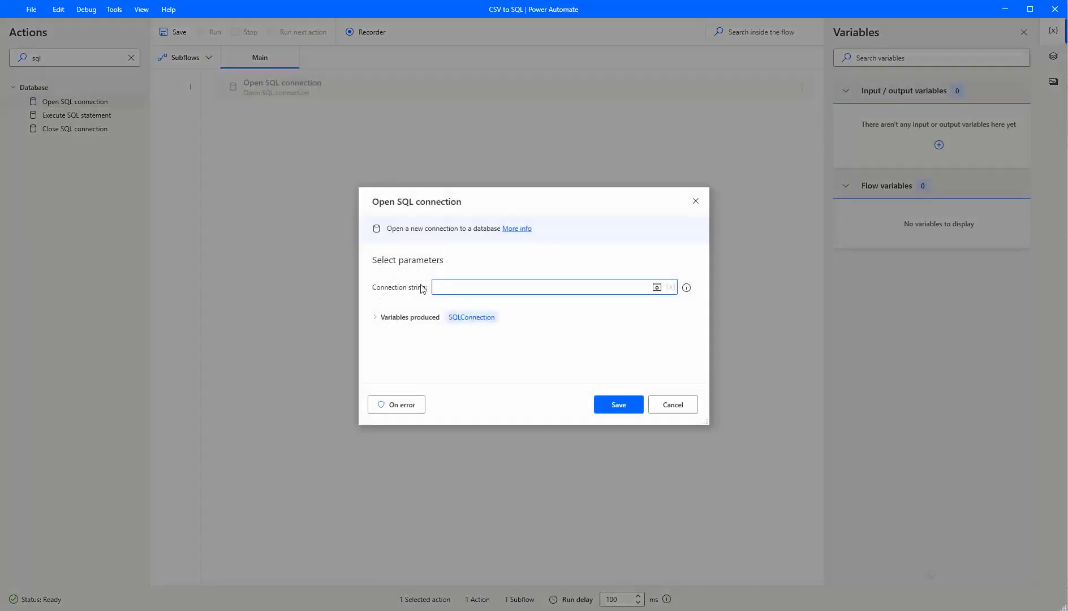
Build the connection string with Microsoft OLE DB Provider for SQL Server and the server name DESKTOP-PJPC223\SQLEXPRESS.
{"action": "left_click", "coordinate": [657, 287]}
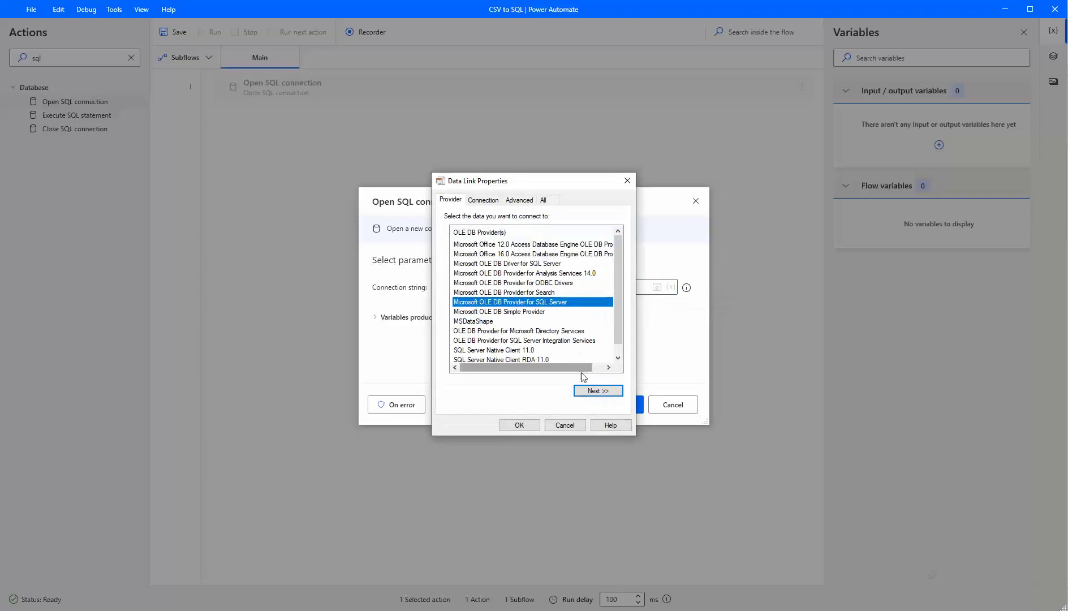
{"action": "left_click", "coordinate": [592, 391]}
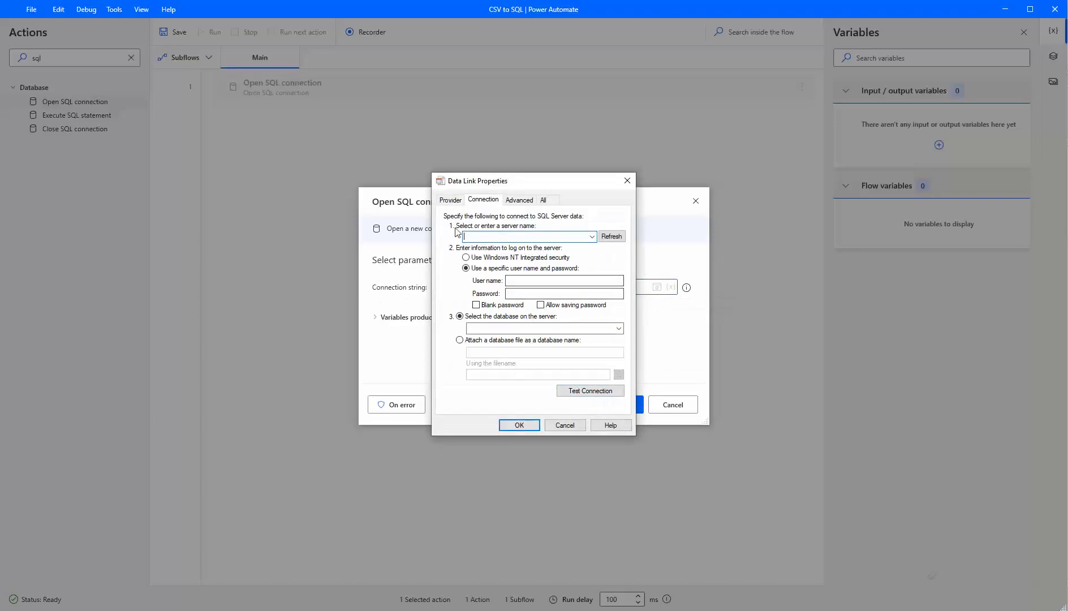
{"action": "left_click", "coordinate": [474, 237]}
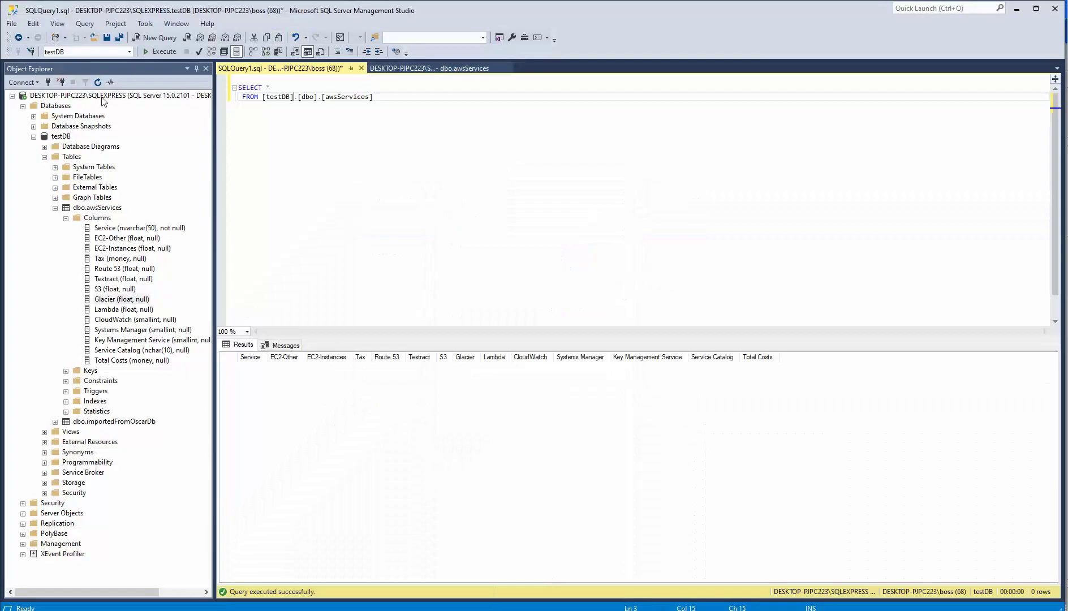
{"action": "left_click", "coordinate": [104, 96]}
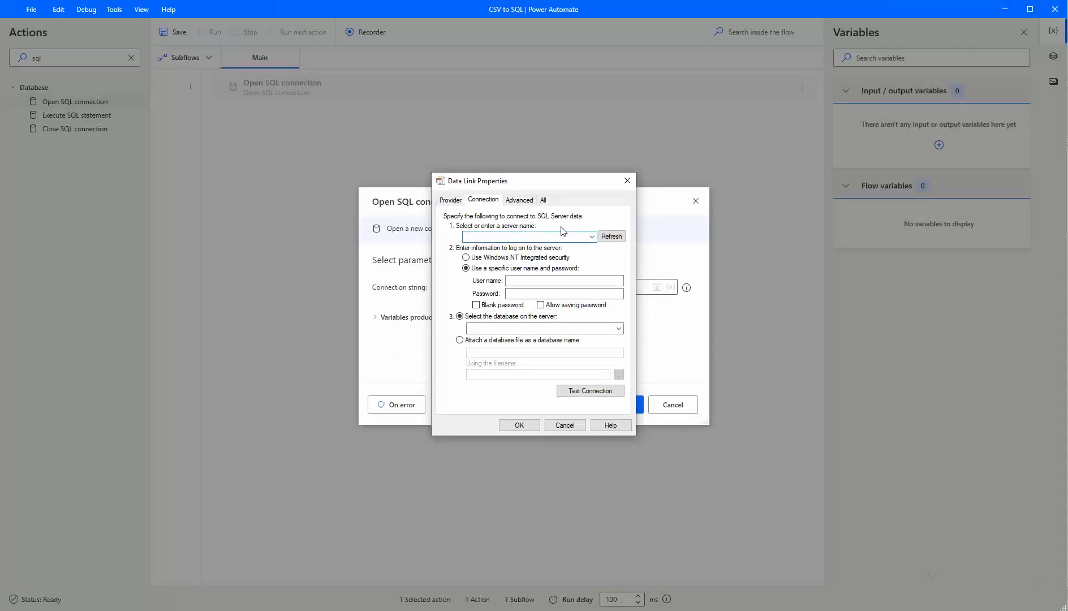
{"action": "type", "text": "DESKTOP-PJPC223\\SQLEXPRESS"}
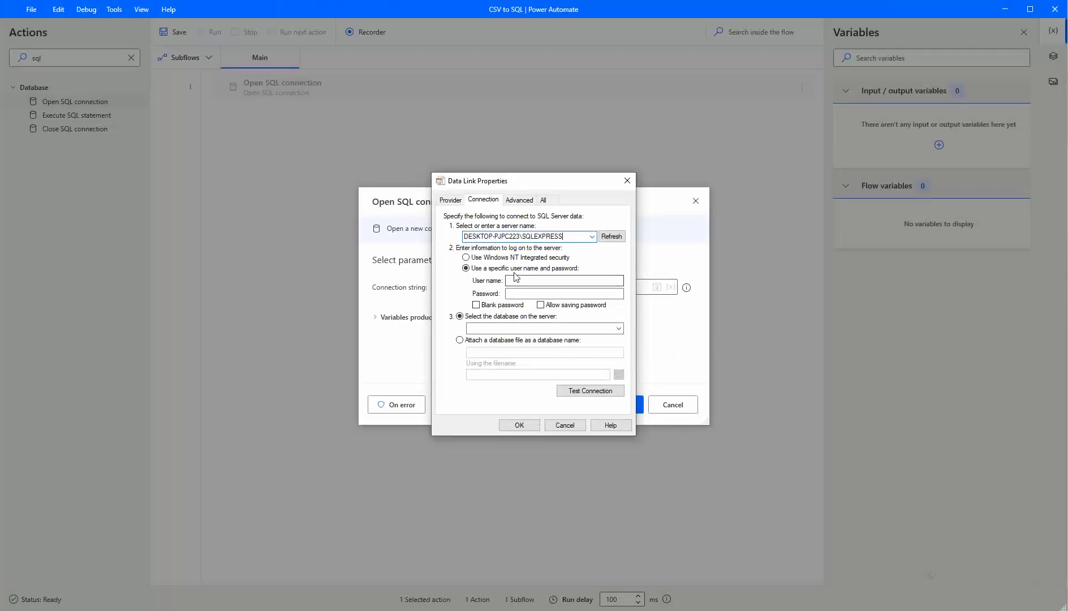
Enter the user name testuser and the account password for the SQL connection, and allow saving the password.
{"action": "left_click", "coordinate": [550, 281]}
{"action": "type", "text": "testuser"}
{"action": "left_click", "coordinate": [537, 294]}
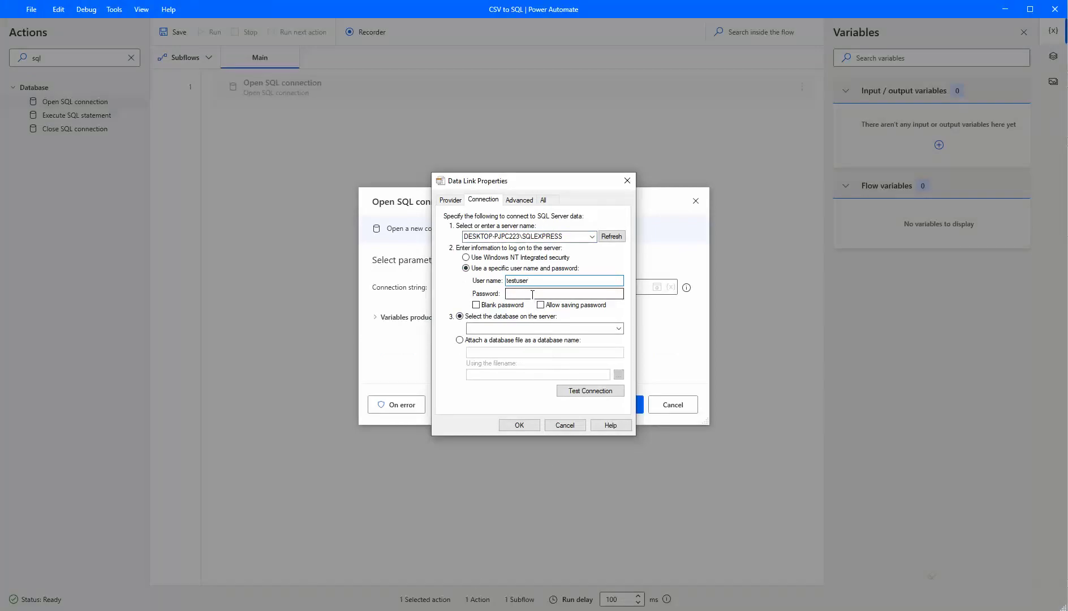
{"action": "key", "text": "ctrl+v"}
{"action": "left_click", "coordinate": [540, 304]}
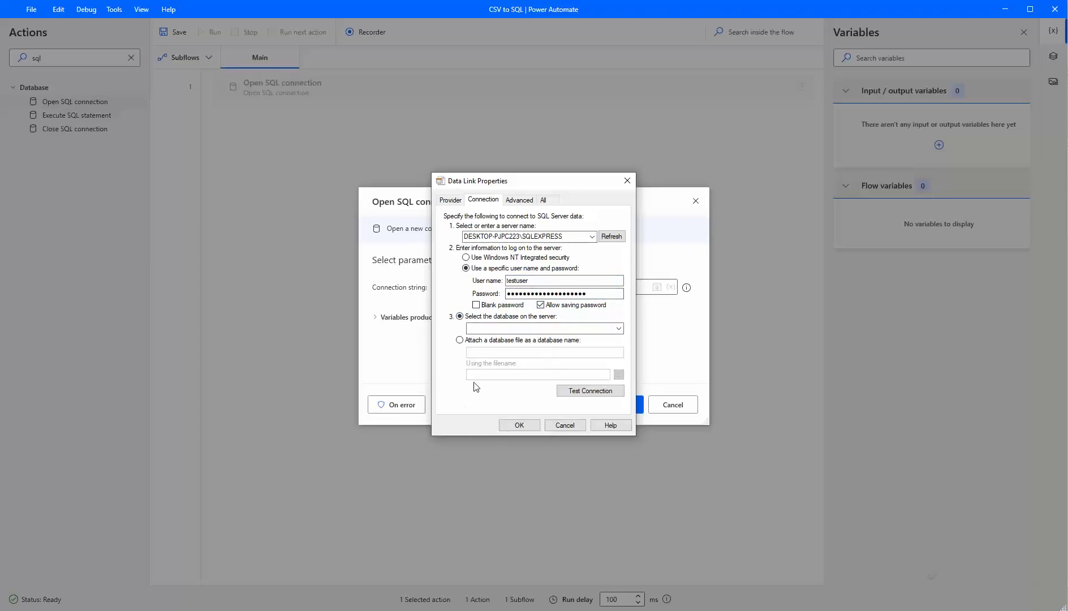
Set the database to testDB, test the connection and save the Open SQL connection action.
{"action": "left_click", "coordinate": [482, 328]}
{"action": "type", "text": "testDB"}
{"action": "left_click", "coordinate": [609, 395]}
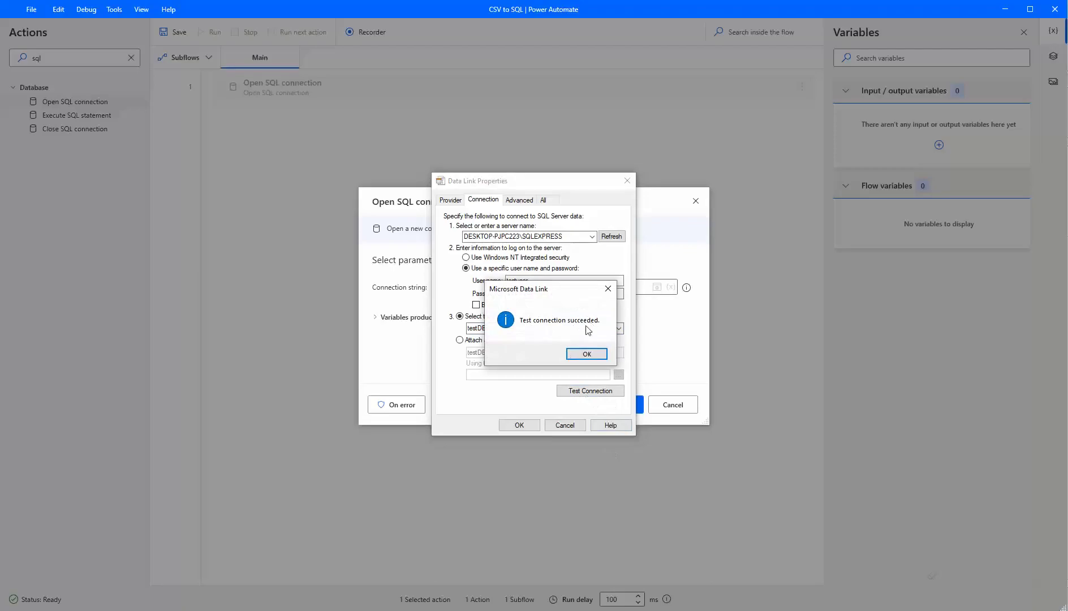
{"action": "left_click", "coordinate": [578, 353]}
{"action": "left_click", "coordinate": [514, 426]}
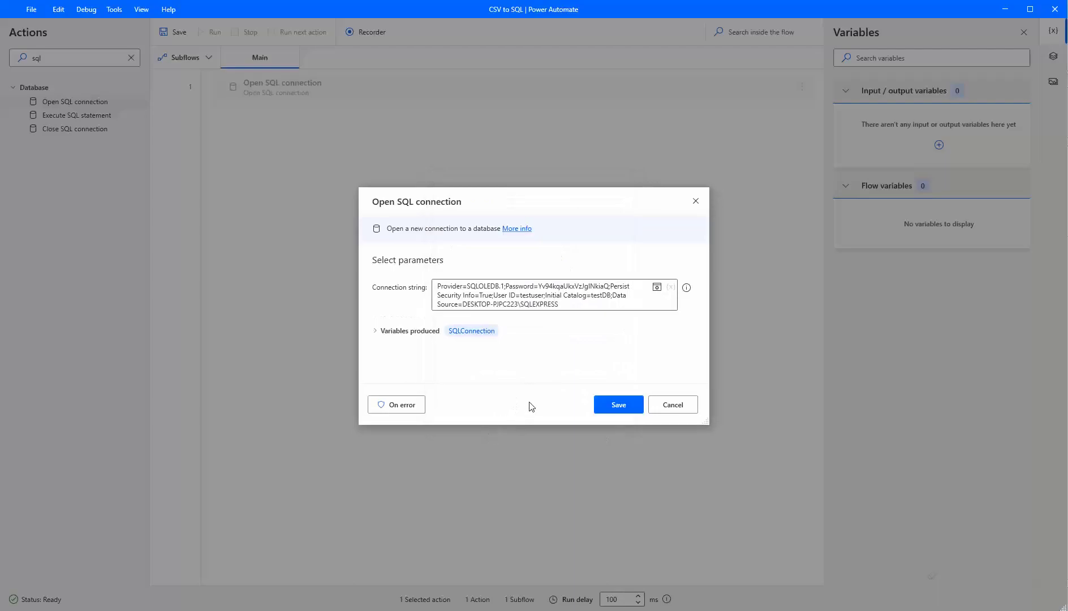
{"action": "left_click", "coordinate": [608, 409]}
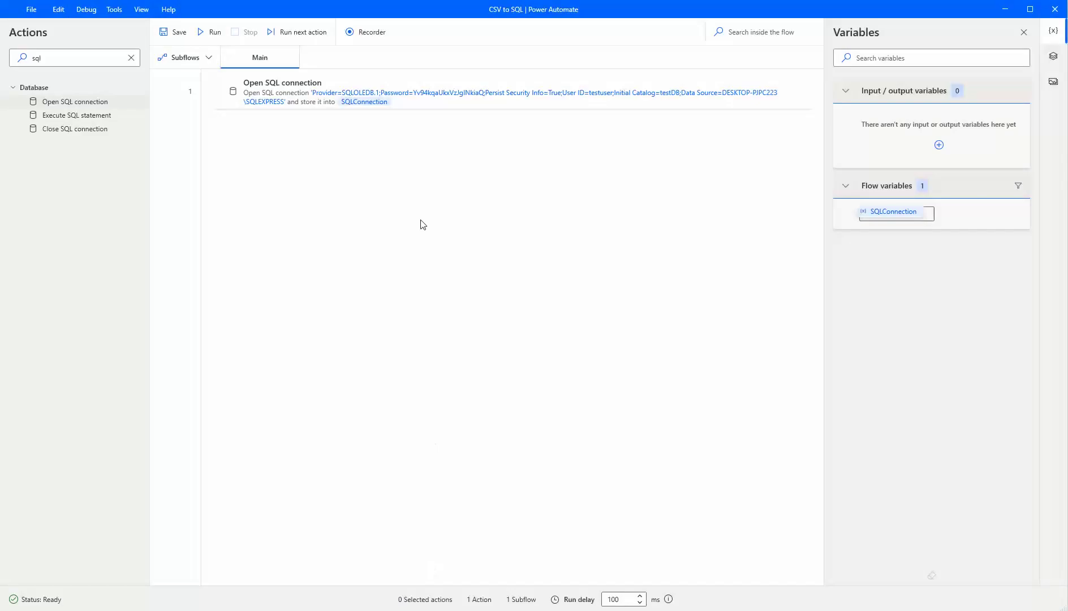
Find the CSV actions and add a Read from CSV file action after Open SQL connection.
{"action": "left_click", "coordinate": [130, 58]}
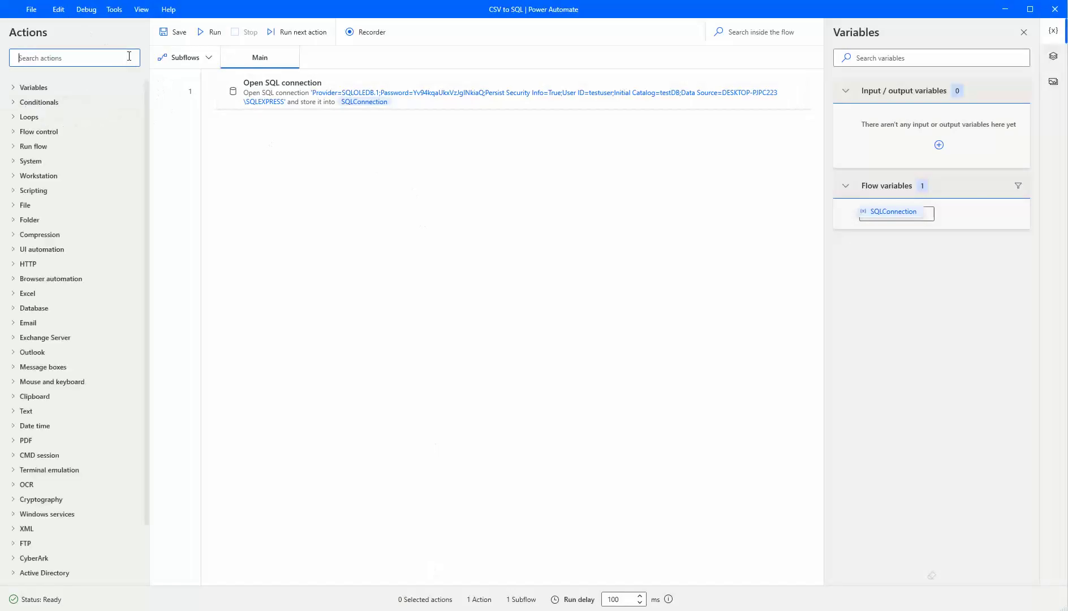
{"action": "type", "text": "csv"}
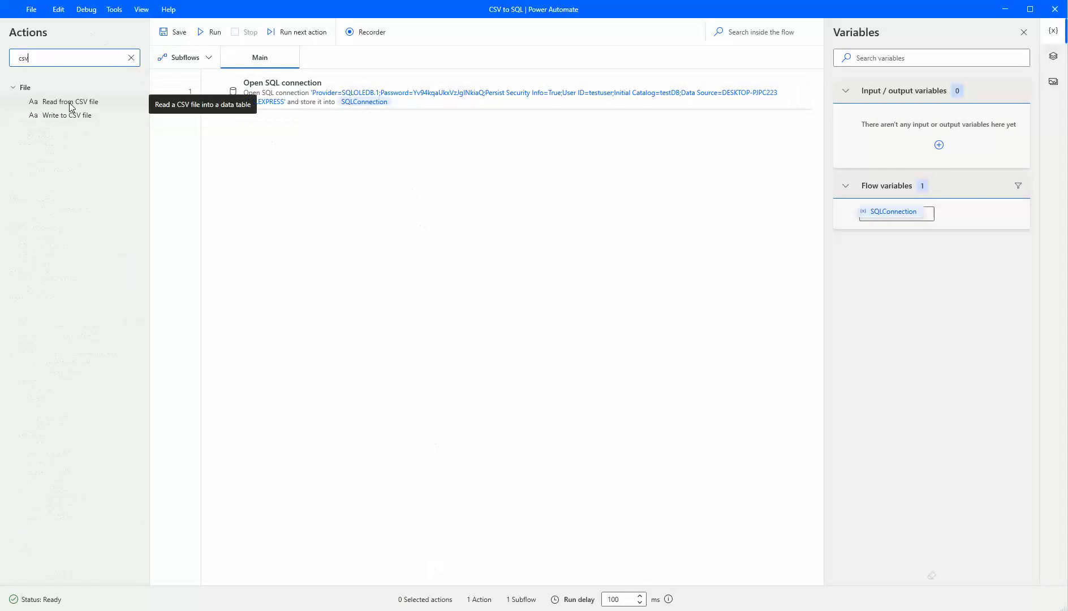
{"action": "left_click_drag", "start_coordinate": [72, 107], "coordinate": [346, 139]}
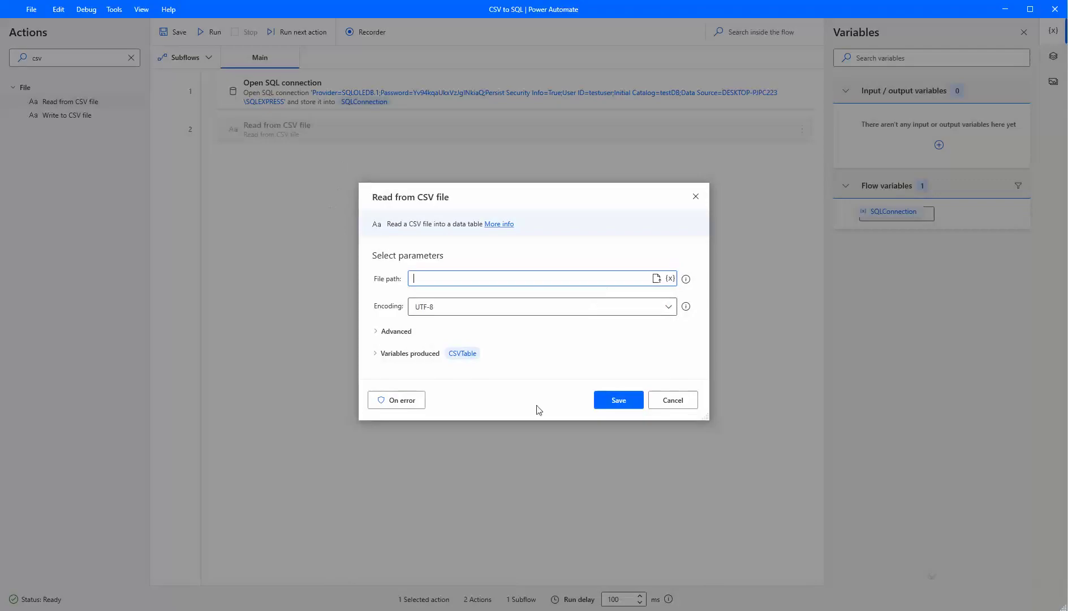
Copy the drop folder's path from File Explorer and set the CSV file path to J:\Files\Upwork\WIP\drop\costs.csv.
{"action": "key", "text": "alt+Tab"}
{"action": "left_click", "coordinate": [413, 84]}
{"action": "key", "text": "ctrl+c"}
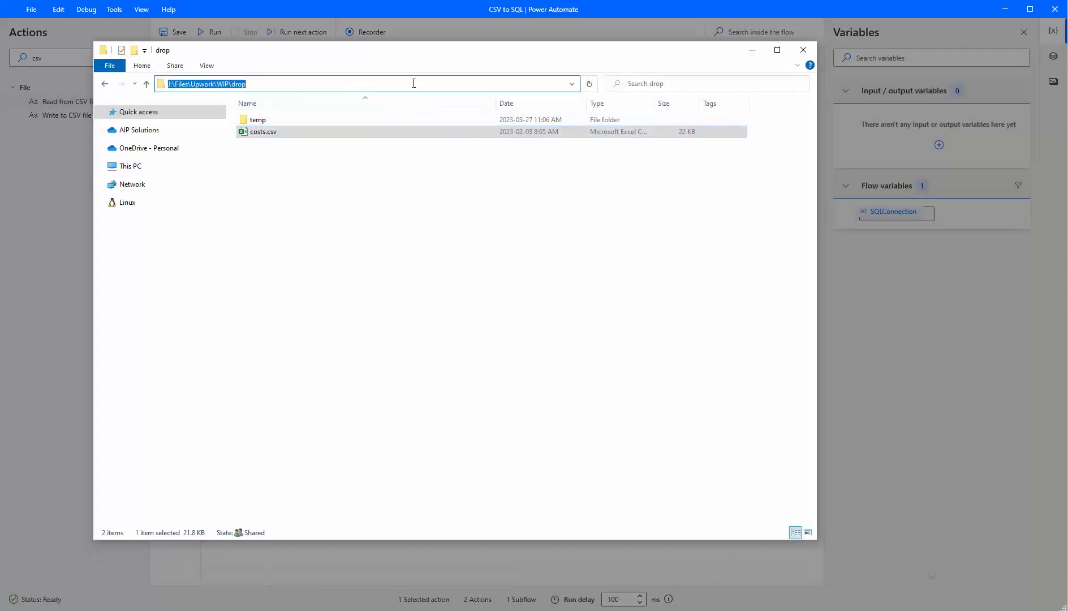
{"action": "left_click", "coordinate": [752, 50]}
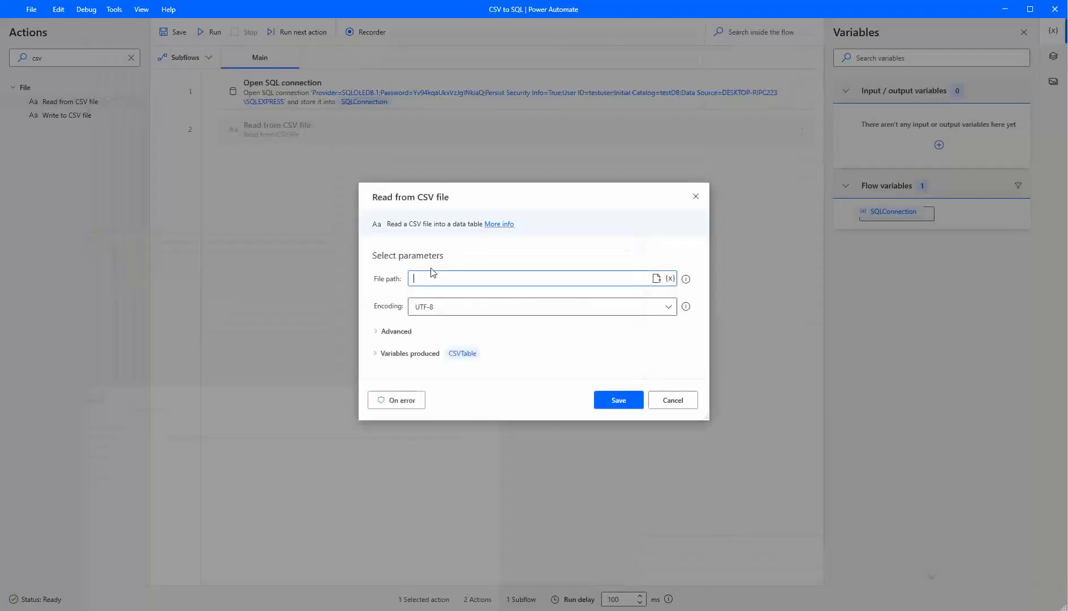
{"action": "key", "text": "ctrl+v"}
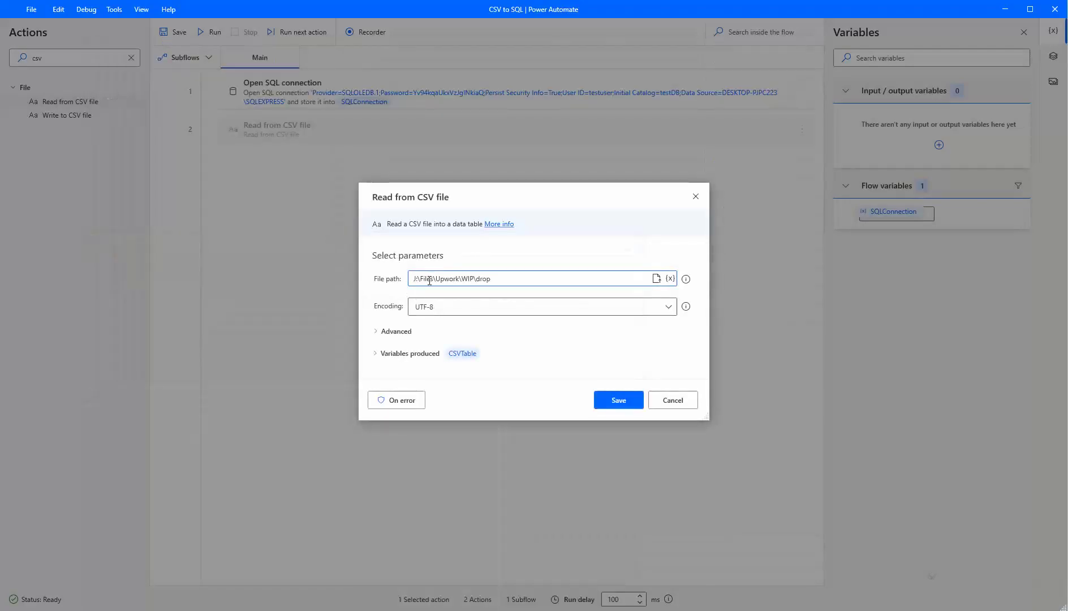
{"action": "type", "text": "\\costs.csv"}
Enable the advanced option First line contains column names and save the Read from CSV file action.
{"action": "left_click", "coordinate": [378, 333]}
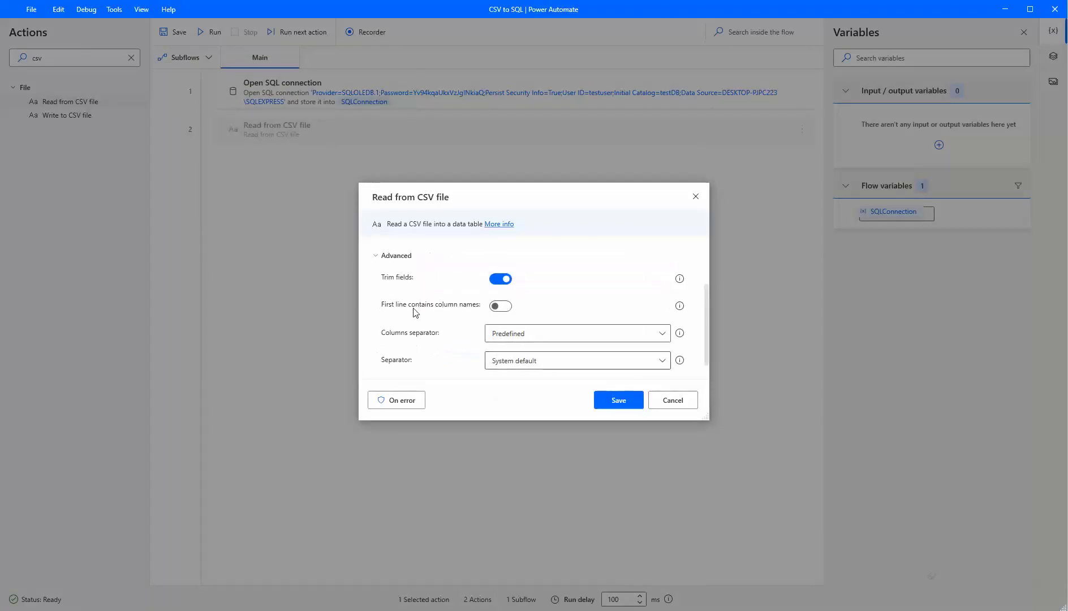
{"action": "scroll", "coordinate": [403, 343], "scroll_direction": "down", "scroll_amount": 1}
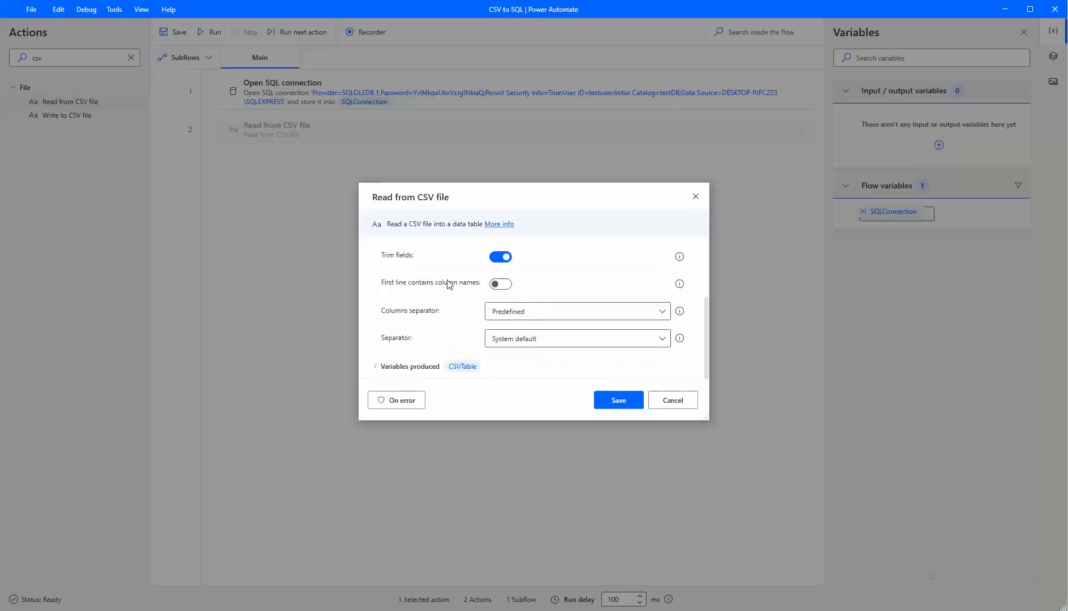
{"action": "left_click", "coordinate": [500, 284]}
{"action": "left_click", "coordinate": [617, 400]}
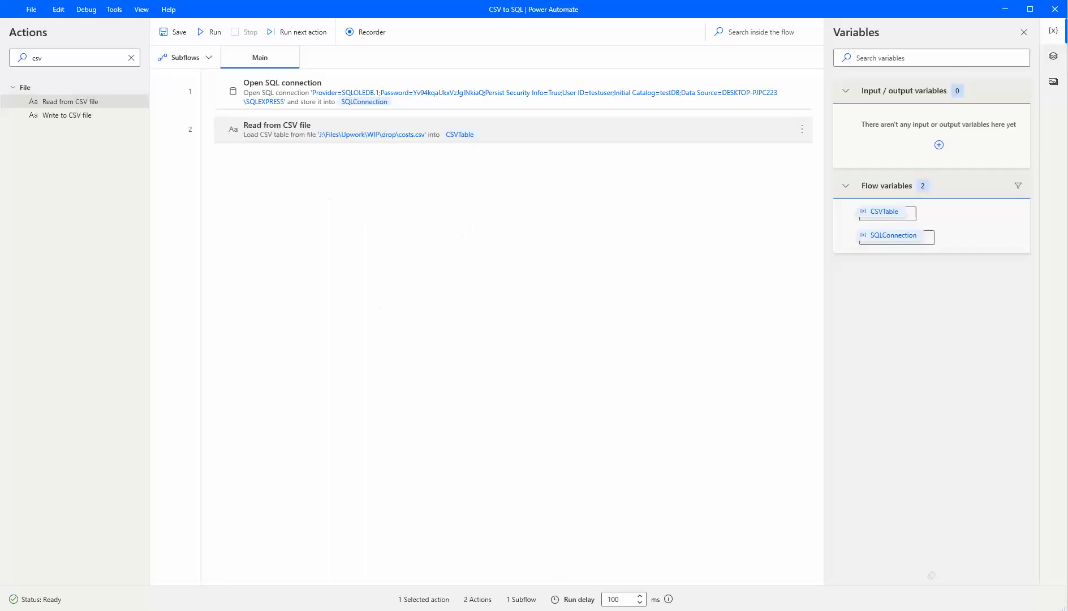
Switch to SQL Server Management Studio, copy the table name [testDB].[dbo].[awsServices] from the query and return to Power Automate.
{"action": "key", "text": "alt+Tab"}
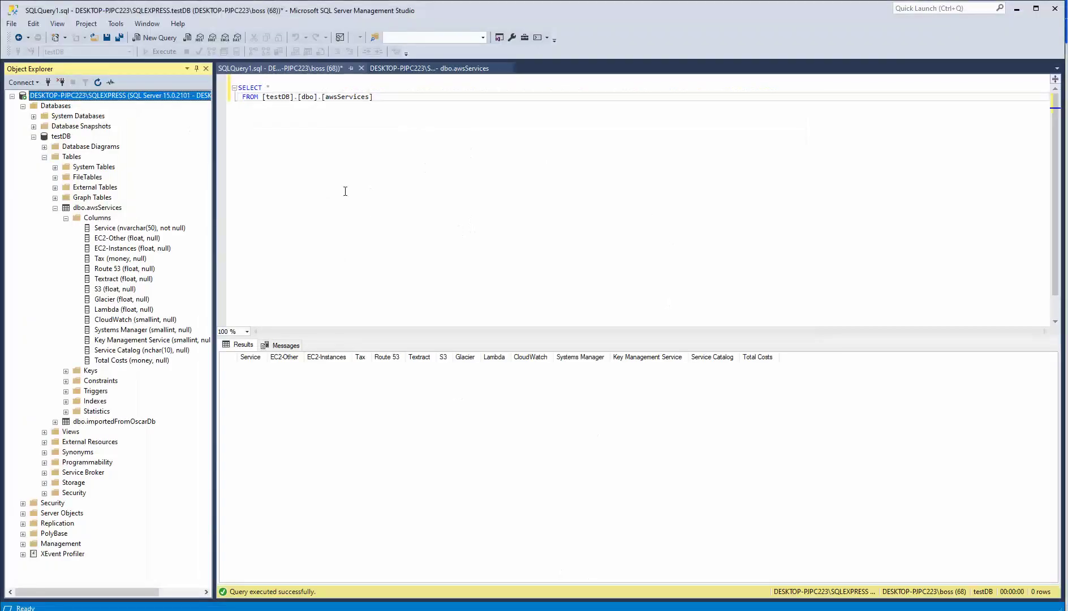
{"action": "left_click", "coordinate": [266, 102]}
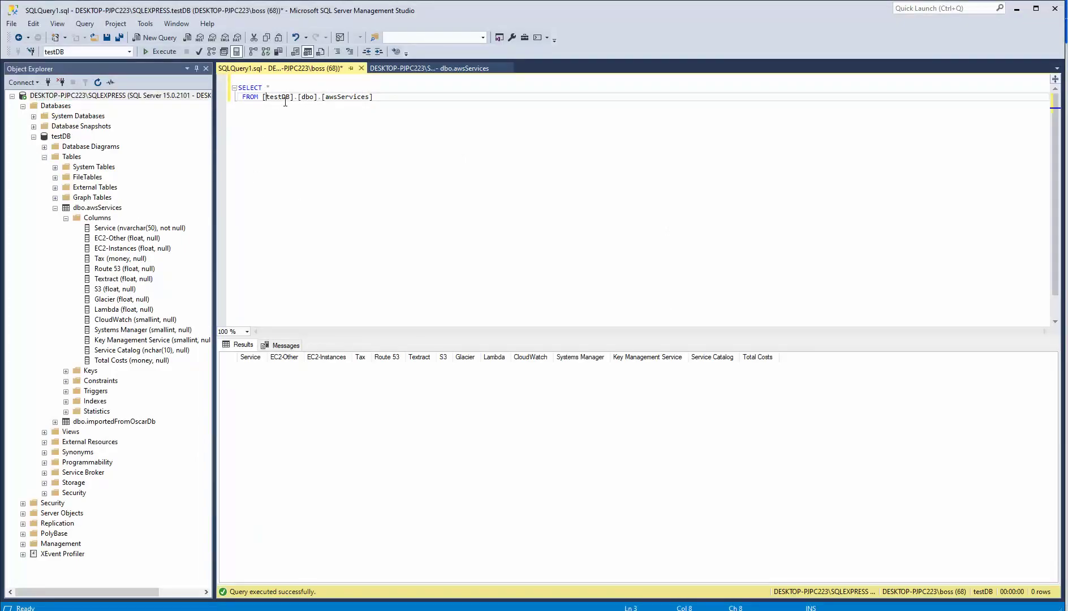
{"action": "left_click_drag", "start_coordinate": [390, 100], "coordinate": [260, 96]}
{"action": "right_click", "coordinate": [285, 99]}
{"action": "left_click", "coordinate": [300, 112]}
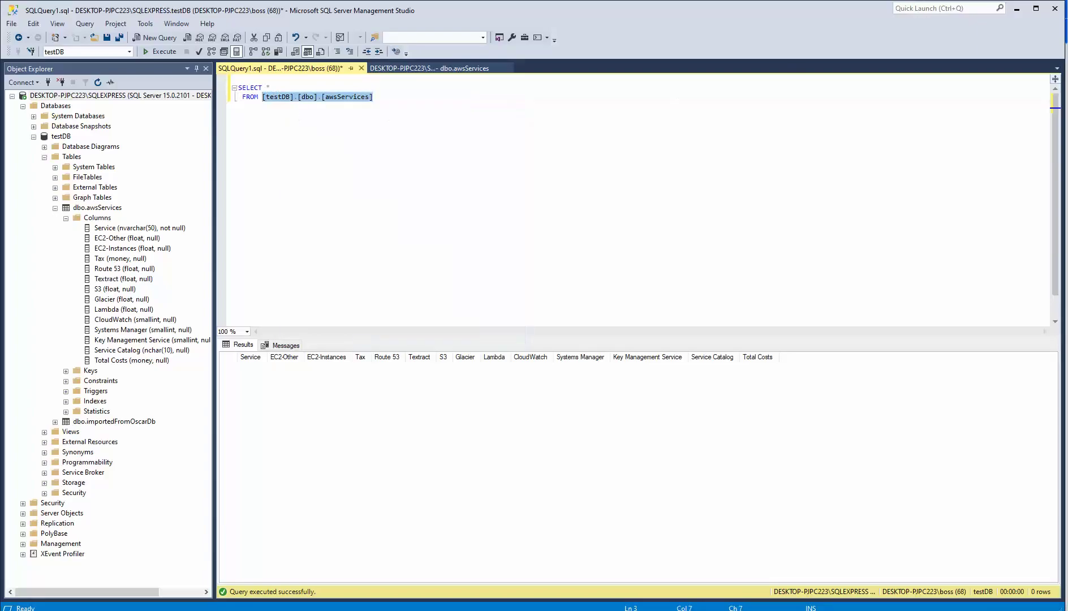
{"action": "left_click", "coordinate": [1016, 8]}
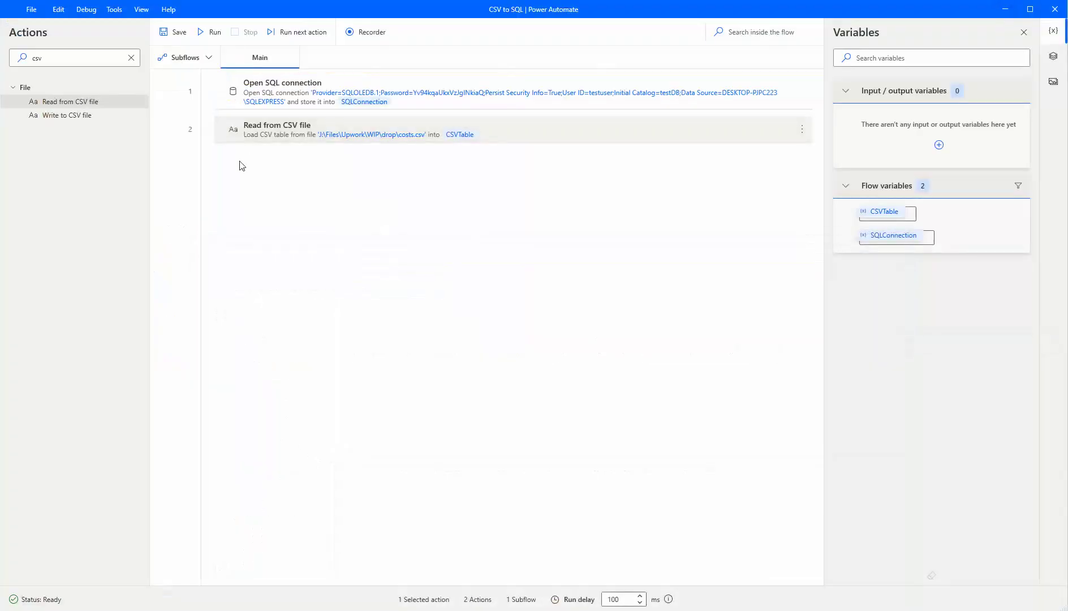
Add a Set variable action that assigns the copied table name [testDB].[dbo].[awsServices] to a variable named db.
{"action": "left_click", "coordinate": [131, 58]}
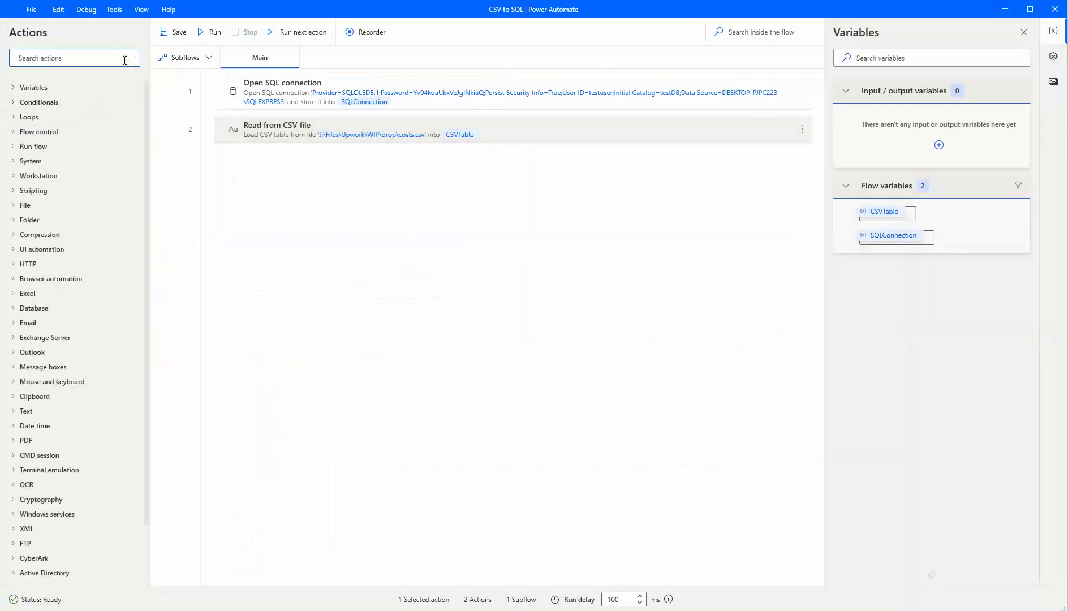
{"action": "left_click", "coordinate": [13, 88]}
{"action": "left_click_drag", "start_coordinate": [51, 361], "coordinate": [400, 267]}
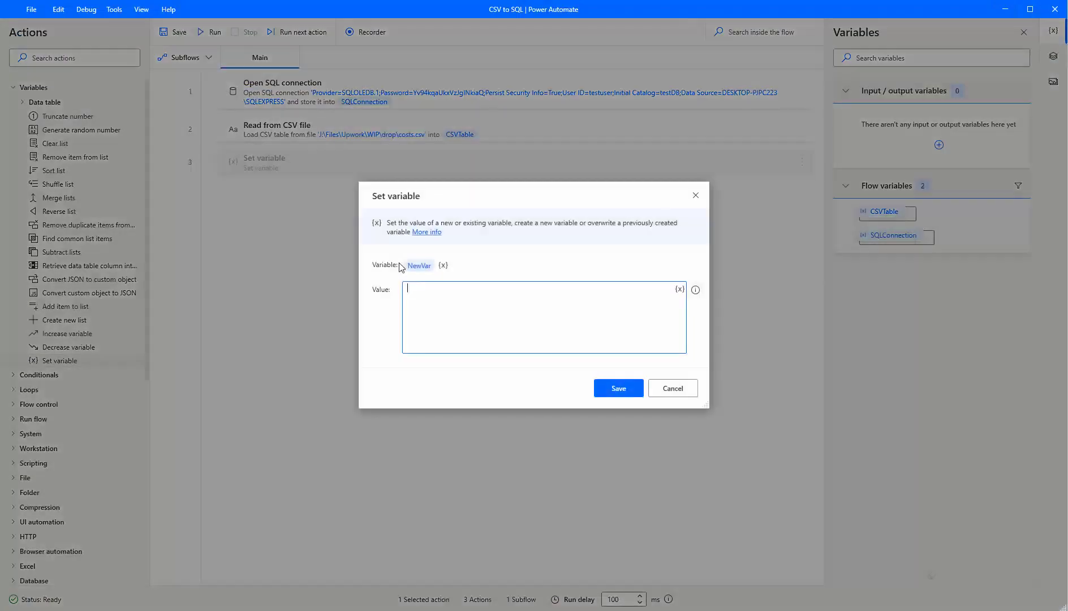
{"action": "double_click", "coordinate": [412, 263]}
{"action": "double_click", "coordinate": [420, 266]}
{"action": "type", "text": "db"}
{"action": "left_click", "coordinate": [444, 305]}
{"action": "key", "text": "ctrl+v"}
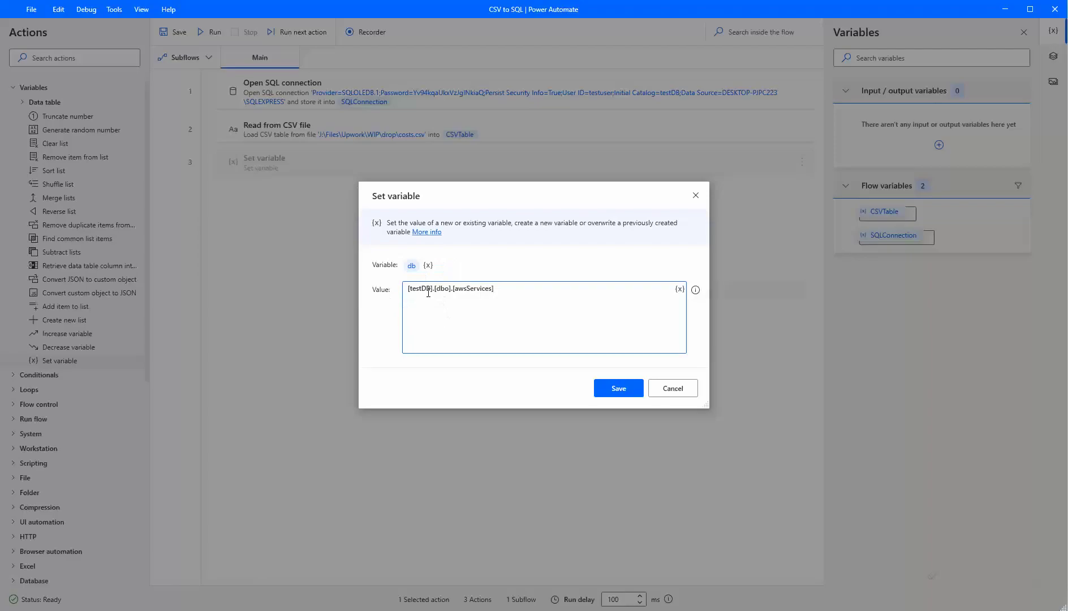
{"action": "left_click", "coordinate": [610, 390]}
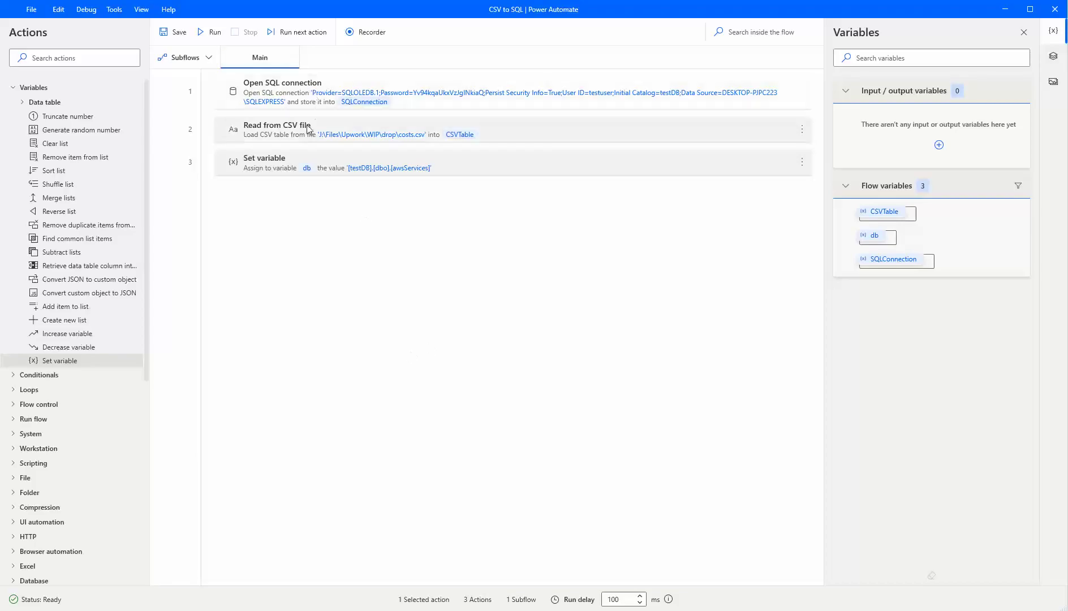
Add a For each loop after the Set variable action that iterates over %CSVTable% and stores into CurrentItem.
{"action": "left_click", "coordinate": [13, 87]}
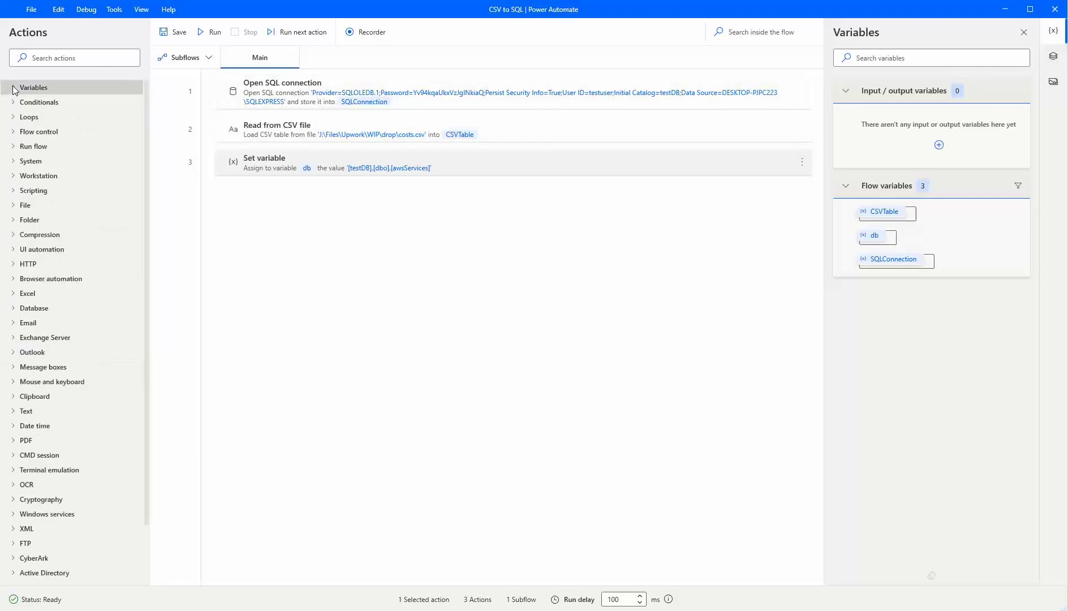
{"action": "left_click", "coordinate": [13, 117]}
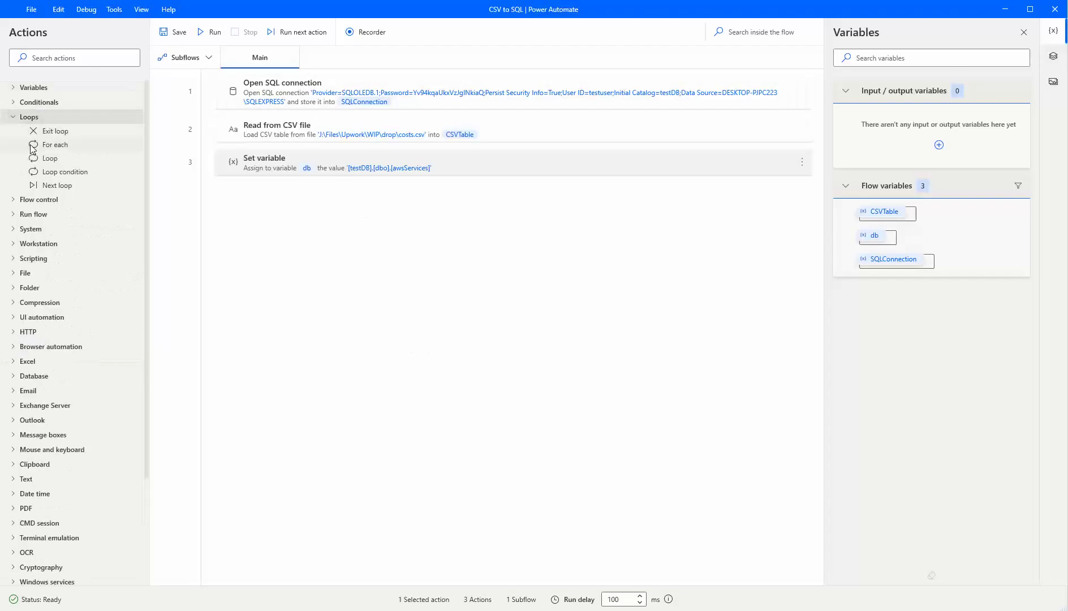
{"action": "left_click_drag", "start_coordinate": [32, 149], "coordinate": [283, 214]}
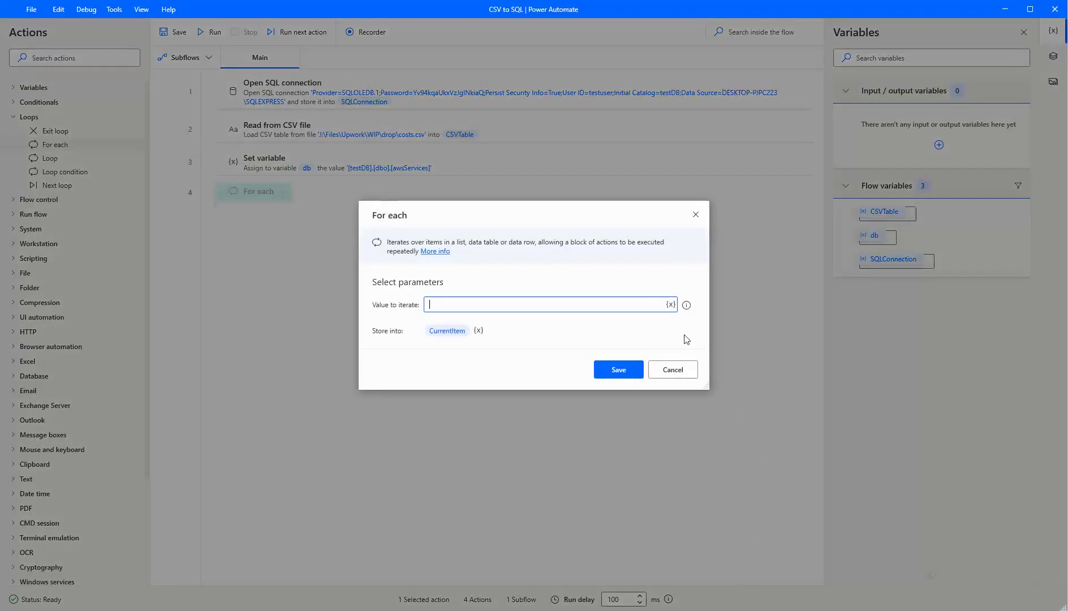
{"action": "left_click", "coordinate": [671, 305]}
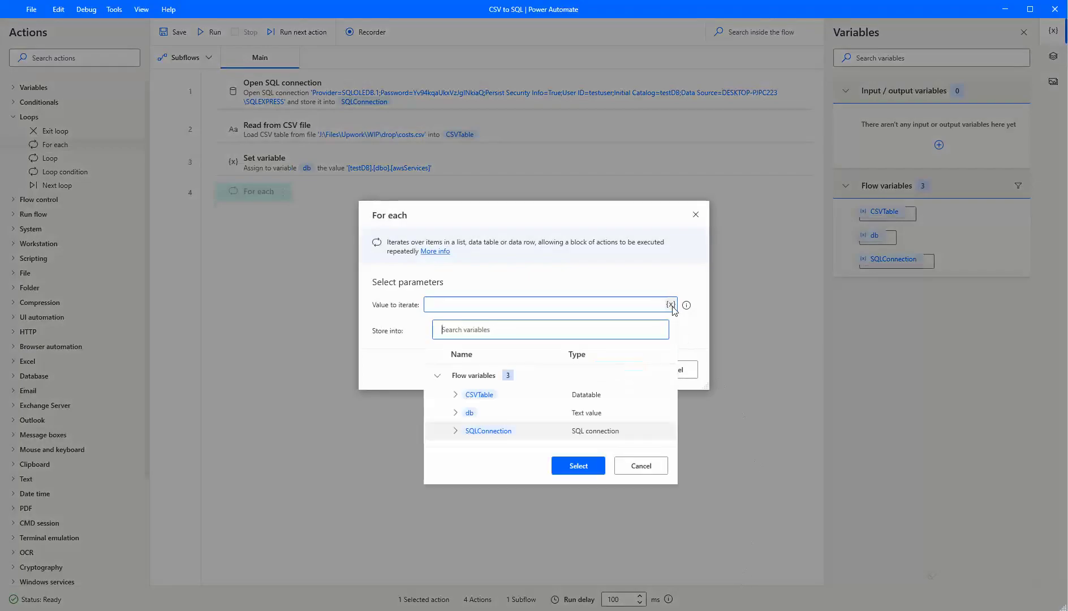
{"action": "left_click", "coordinate": [489, 395]}
{"action": "left_click", "coordinate": [570, 465]}
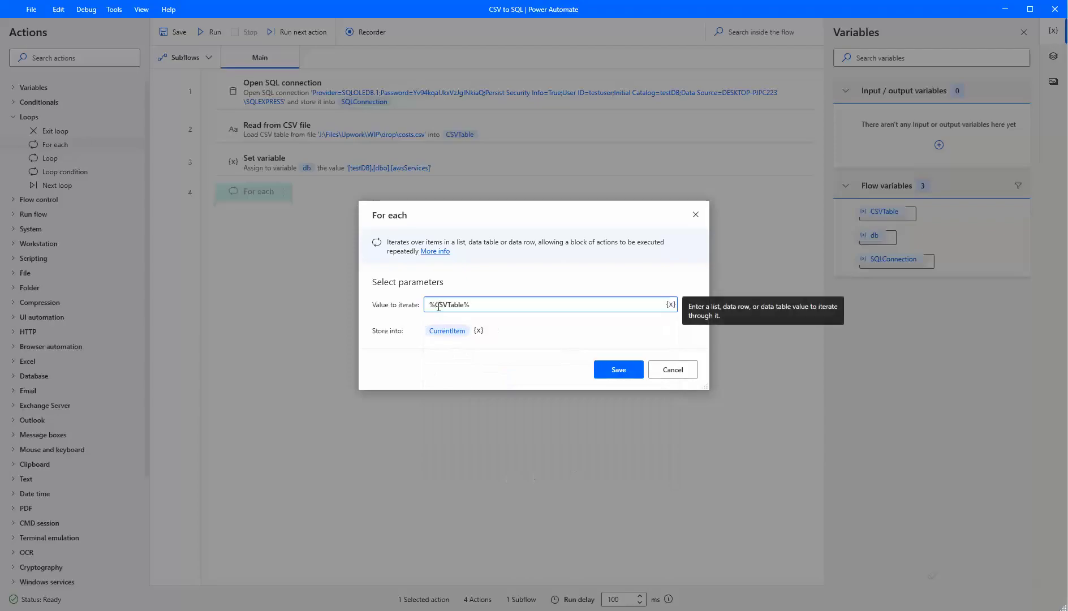
{"action": "left_click", "coordinate": [618, 370]}
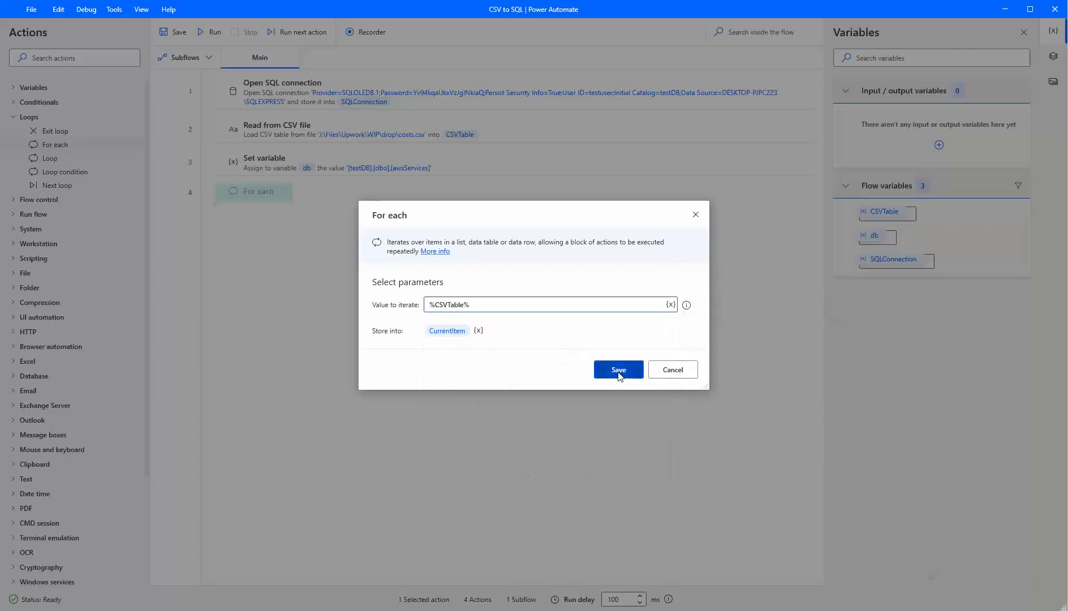
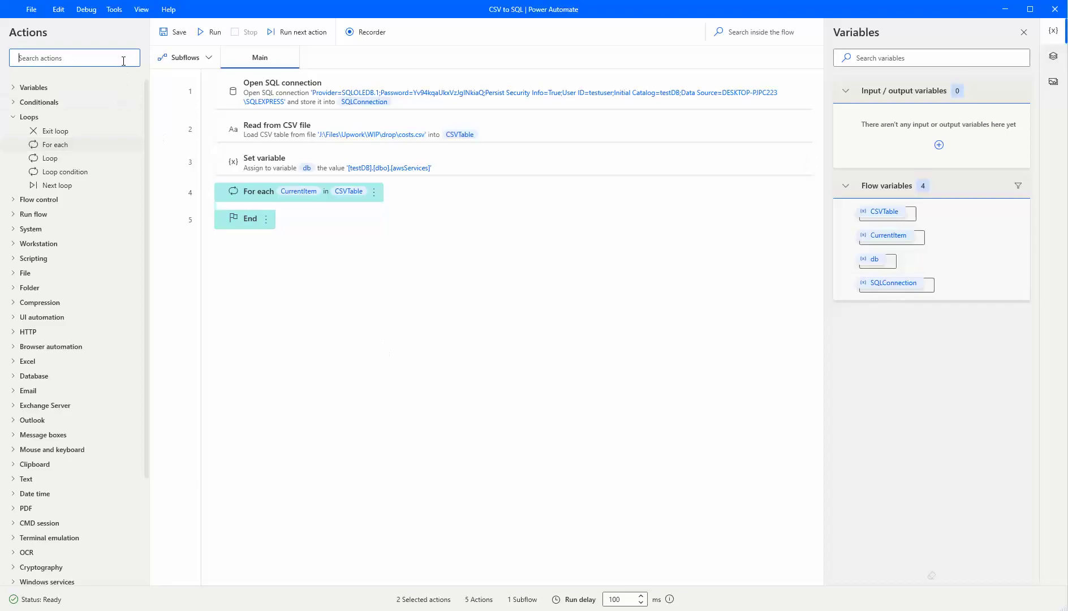
{"action": "left_click", "coordinate": [18, 89]}
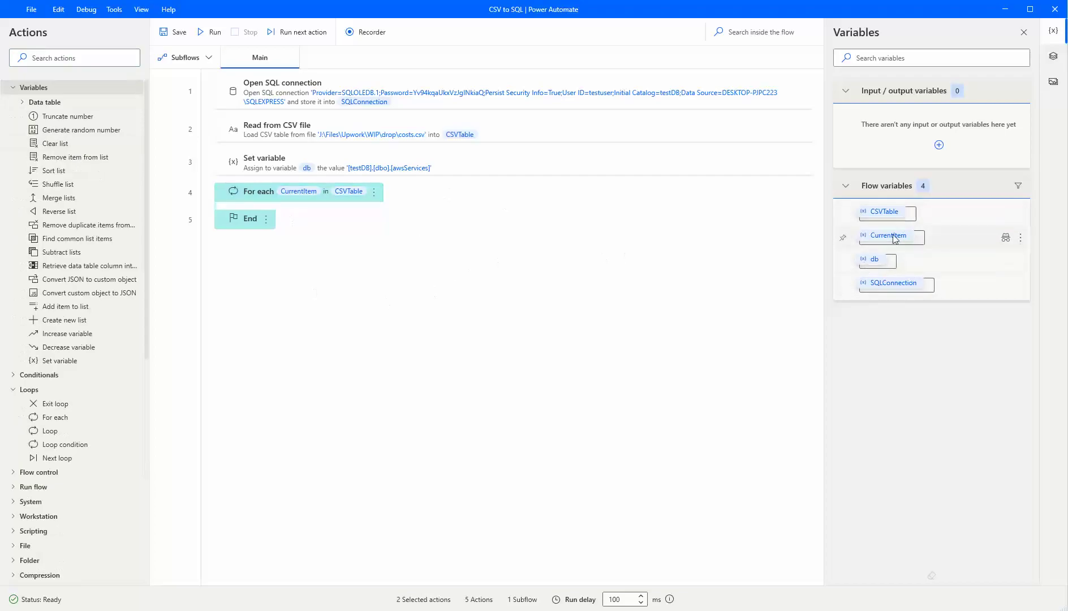
{"action": "right_click", "coordinate": [226, 100]}
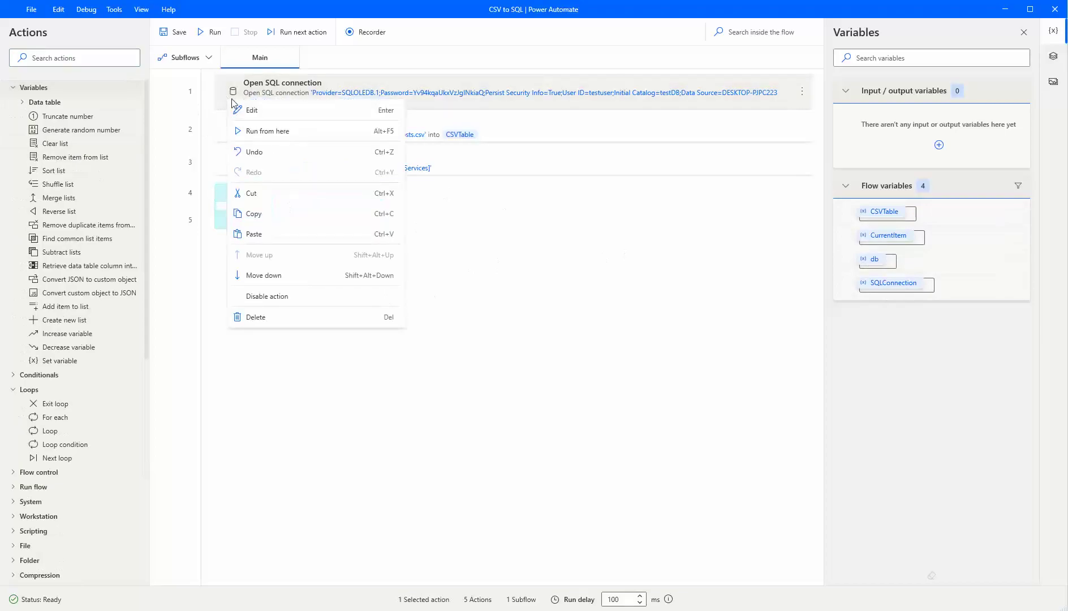
{"action": "left_click", "coordinate": [225, 98]}
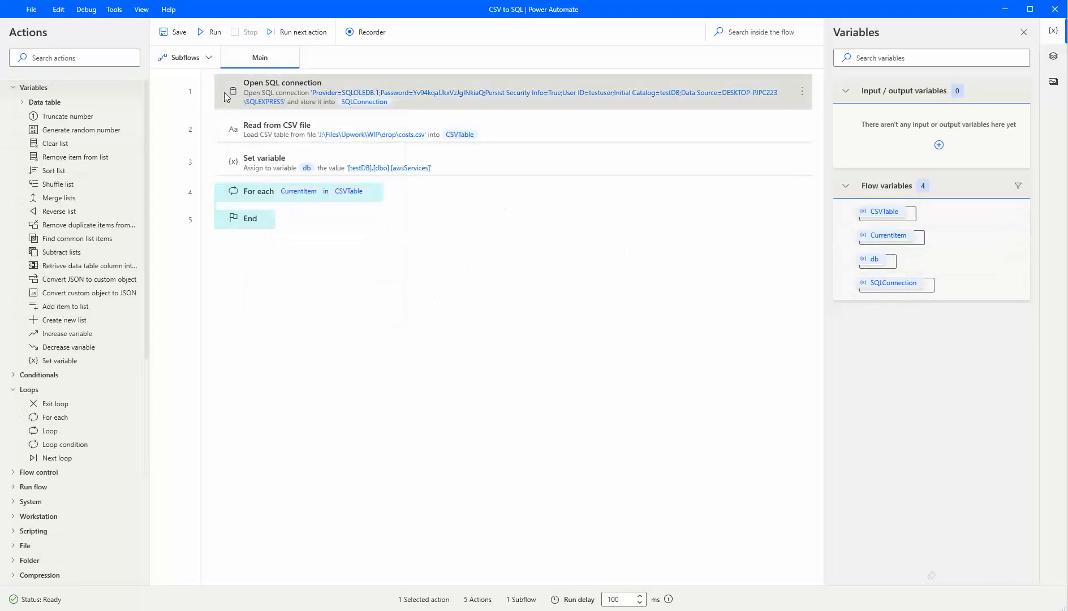
Add a Close SQL connection action for %SQLConnection% after the end of the loop.
{"action": "left_click", "coordinate": [125, 58]}
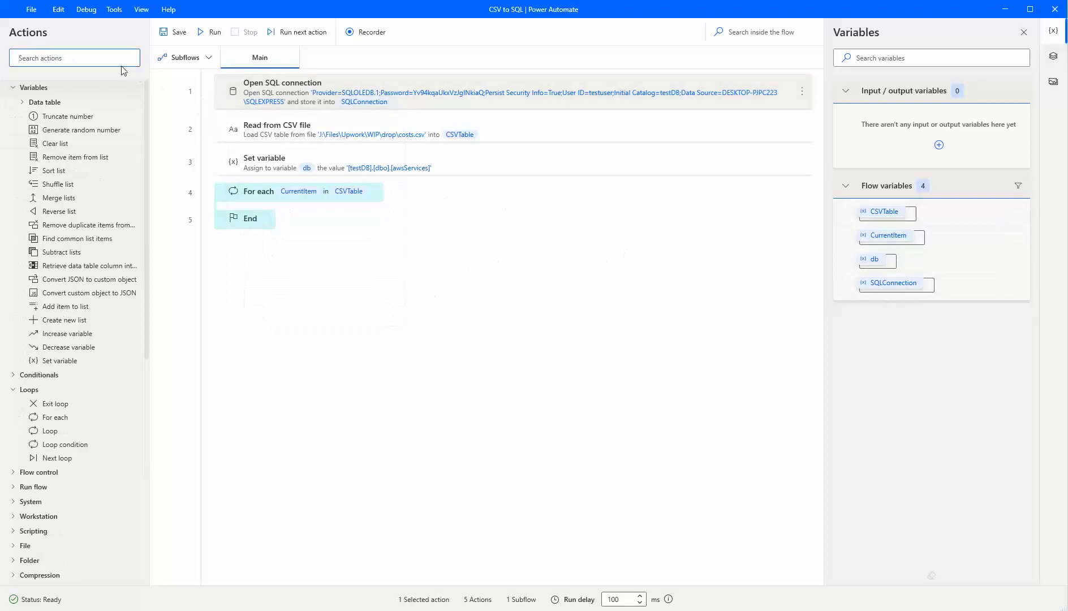
{"action": "type", "text": "sql"}
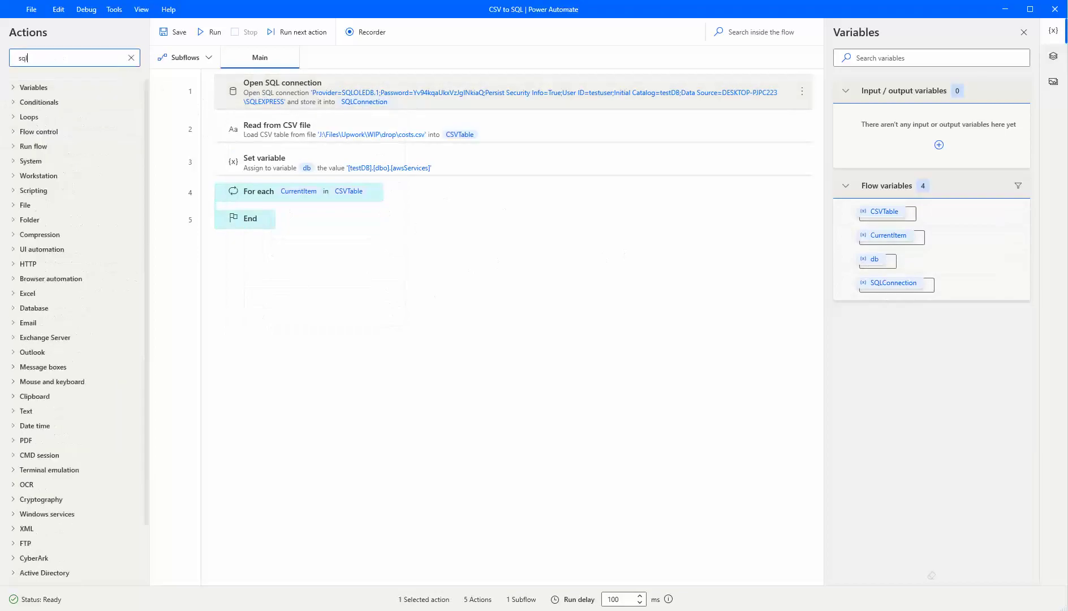
{"action": "left_click_drag", "start_coordinate": [85, 133], "coordinate": [239, 263]}
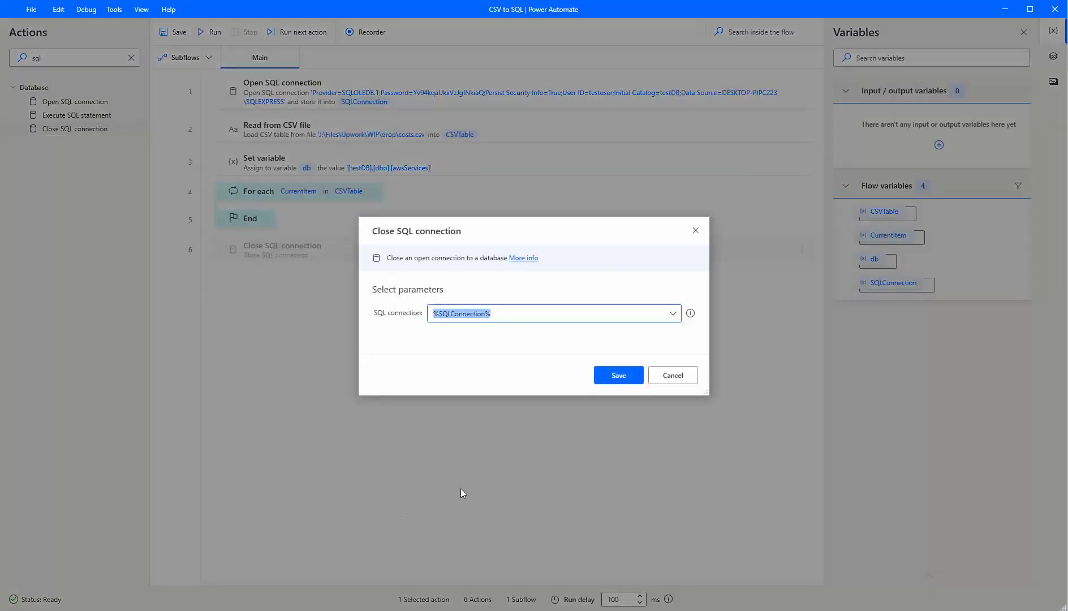
{"action": "left_click", "coordinate": [606, 375]}
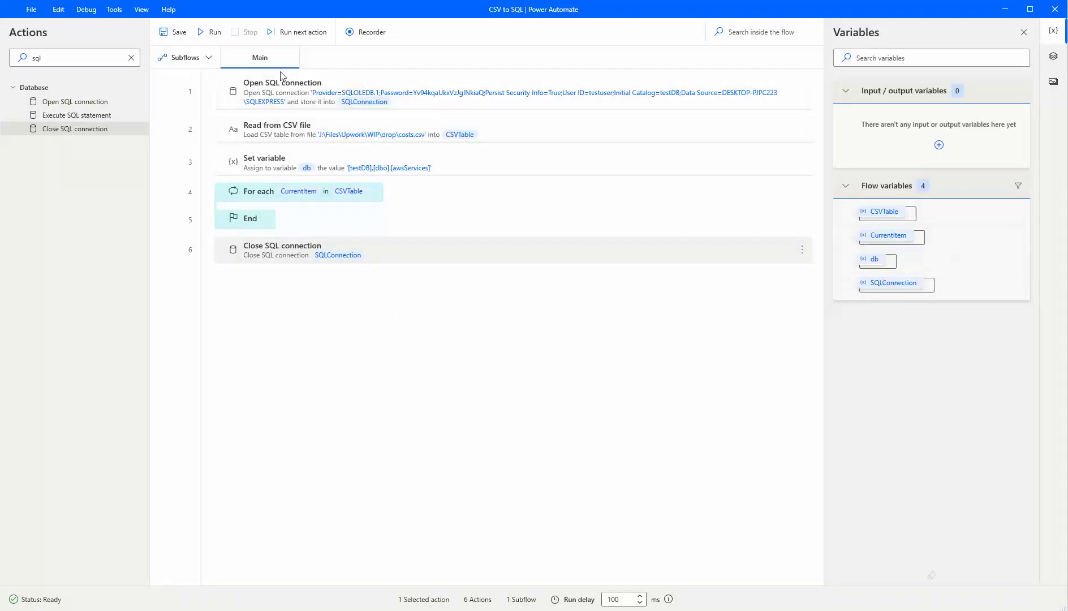
Run the flow, stop it during the loop and view the value of the CurrentItem variable.
{"action": "left_click", "coordinate": [209, 31]}
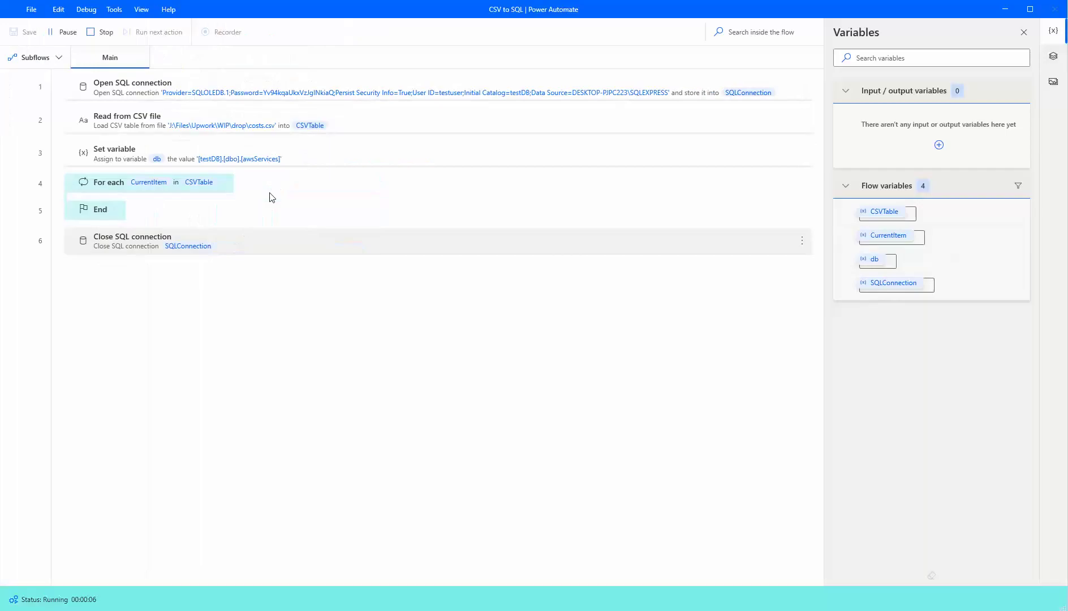
{"action": "left_click", "coordinate": [103, 33]}
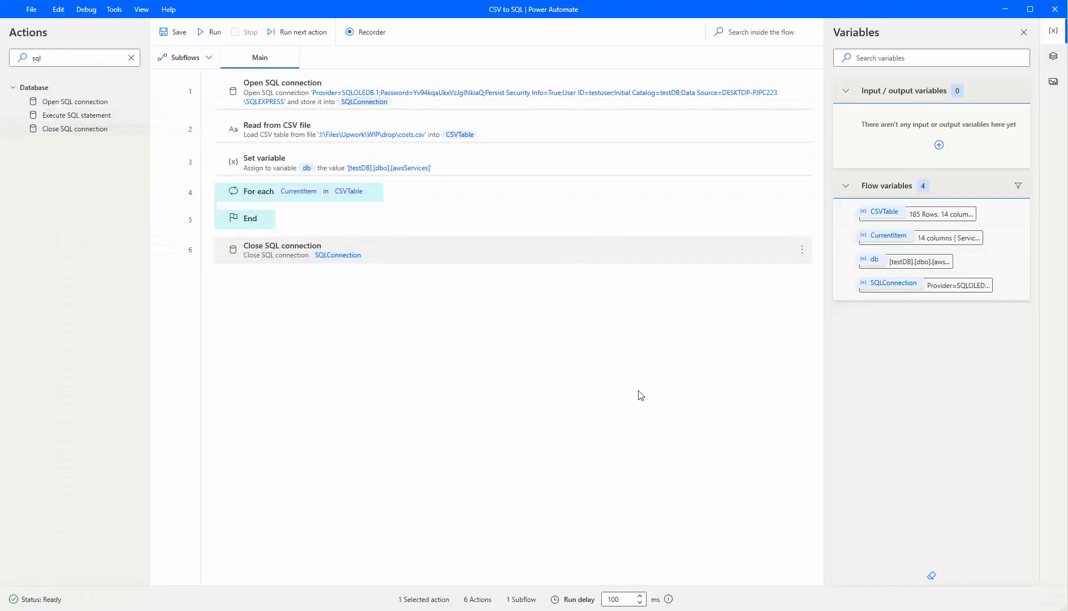
{"action": "mouse_move", "coordinate": [990, 251]}
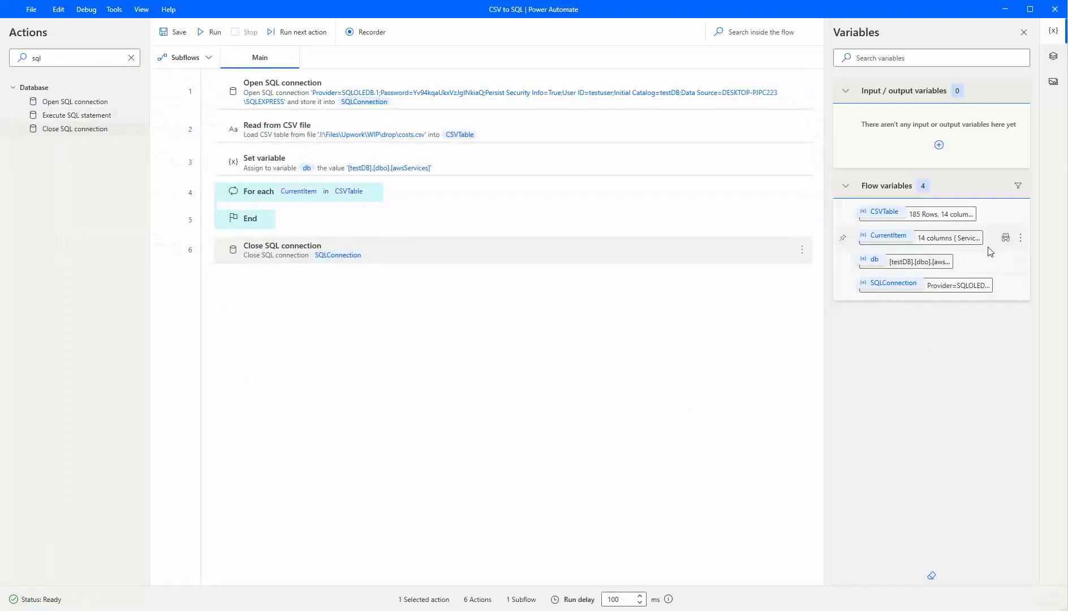
{"action": "left_click", "coordinate": [1020, 238]}
{"action": "left_click", "coordinate": [1030, 251]}
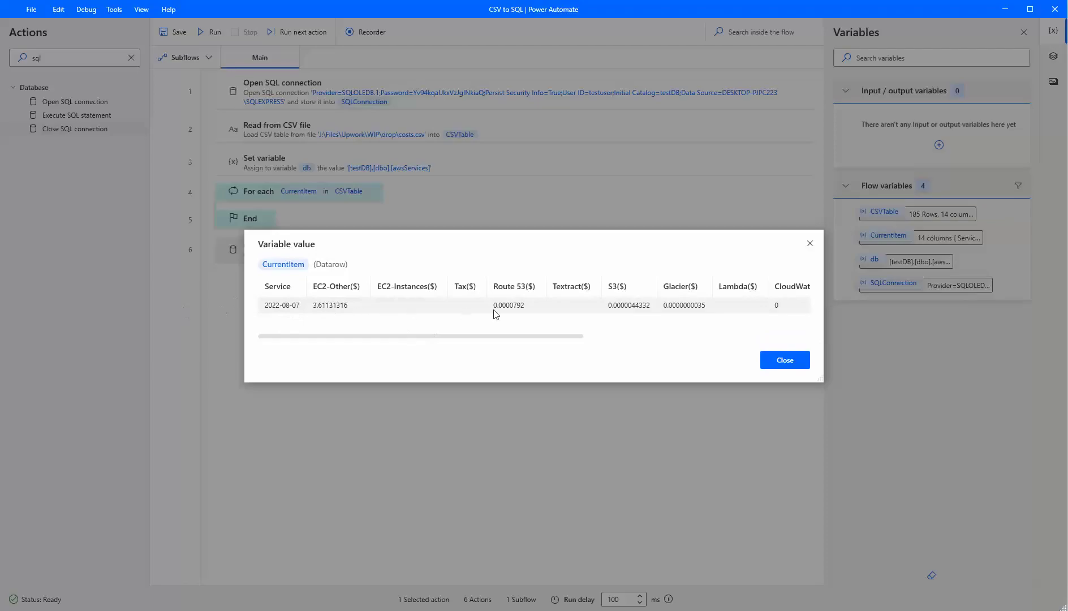
Examine the remaining columns of the CurrentItem data row and close the variable value.
{"action": "left_click_drag", "start_coordinate": [522, 336], "coordinate": [362, 334]}
{"action": "left_click", "coordinate": [784, 359]}
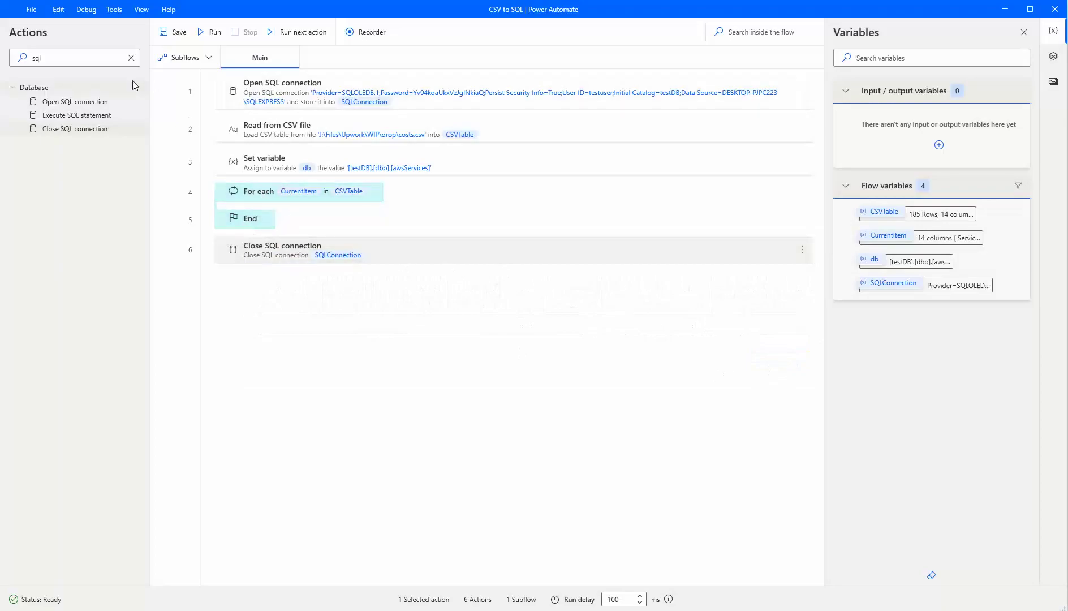
Add a Set variable action inside the For each loop that assigns %CurrentItem[0]% to NewVar.
{"action": "left_click", "coordinate": [14, 88]}
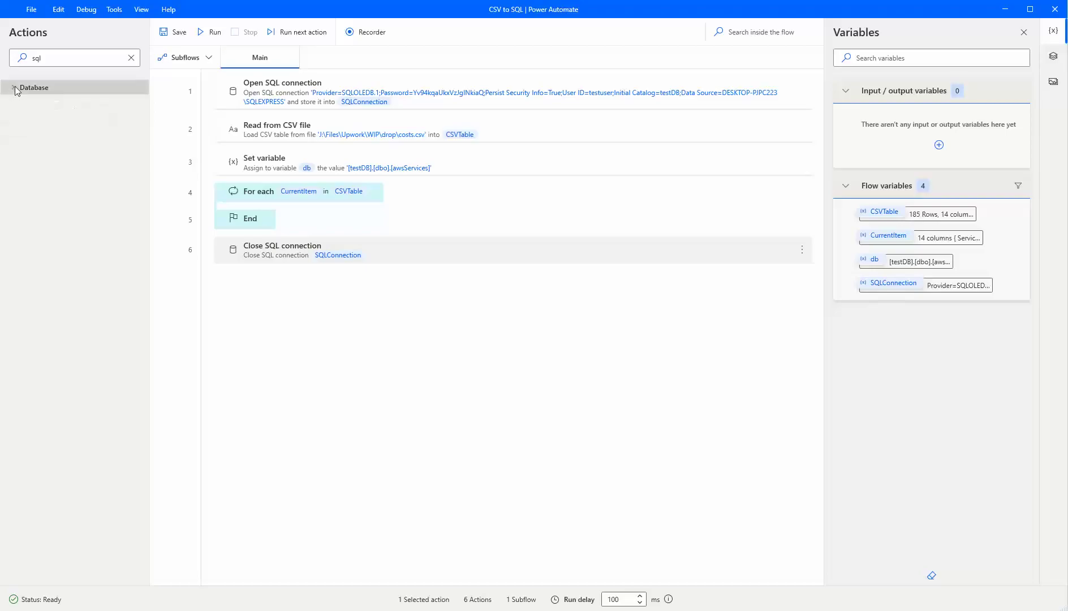
{"action": "left_click", "coordinate": [130, 62]}
{"action": "left_click", "coordinate": [132, 59]}
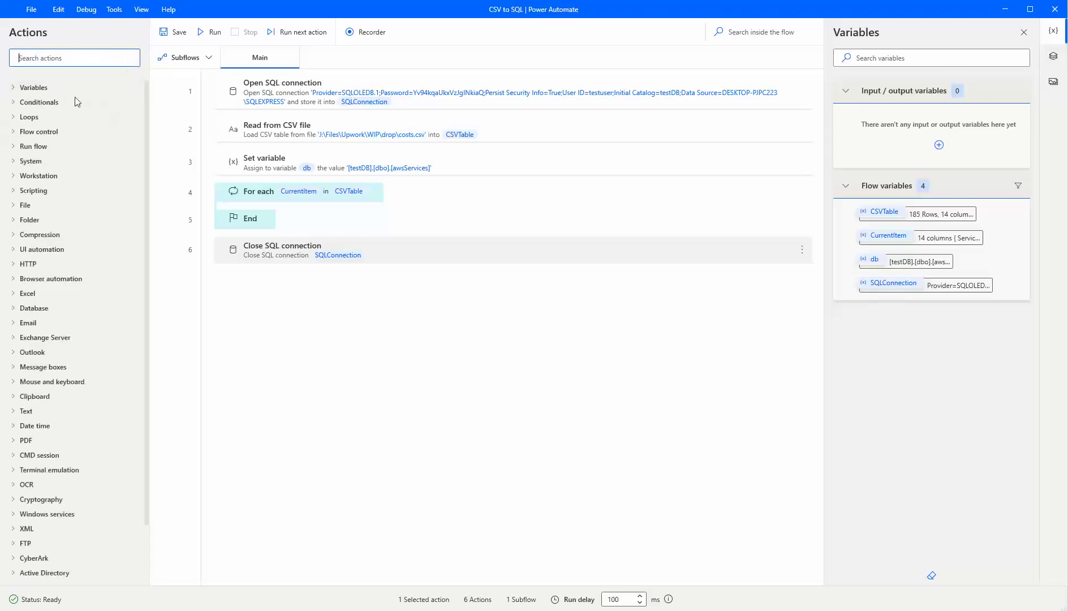
{"action": "left_click", "coordinate": [15, 89]}
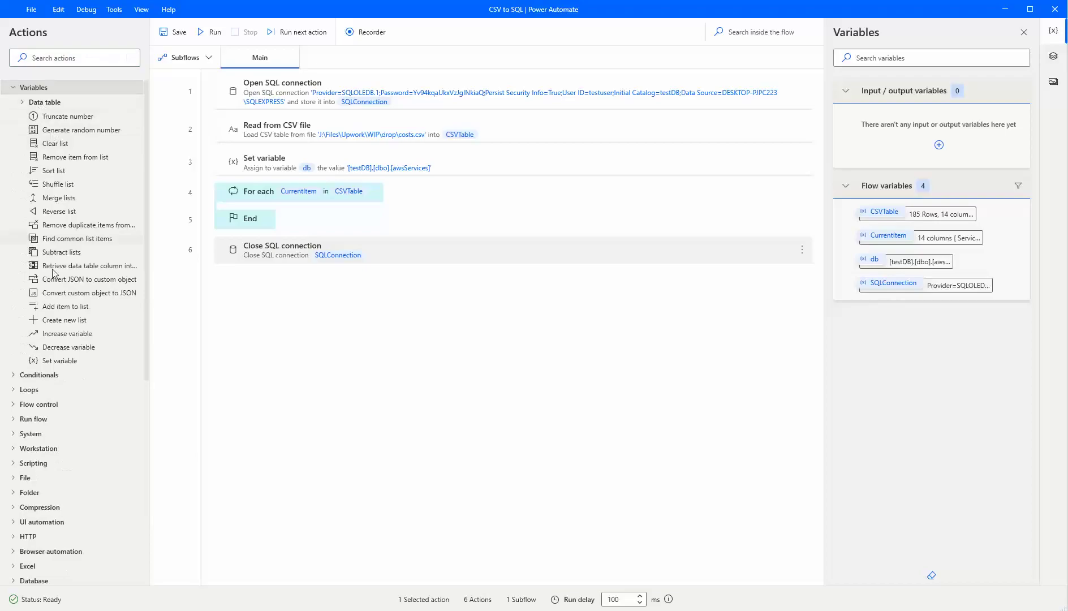
{"action": "left_click_drag", "start_coordinate": [52, 362], "coordinate": [327, 202]}
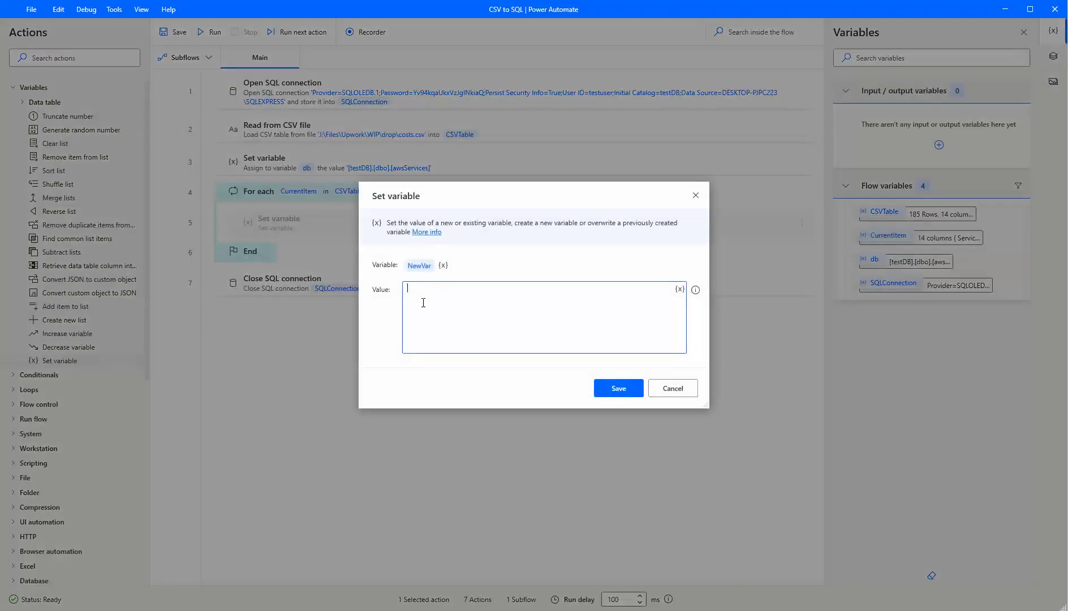
{"action": "left_click", "coordinate": [680, 290]}
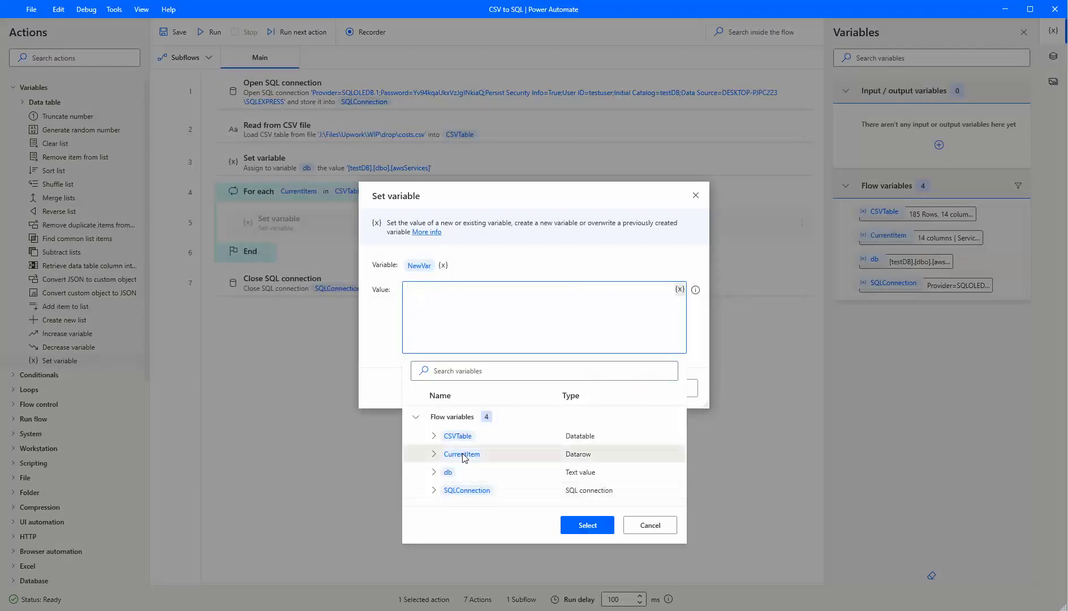
{"action": "left_click", "coordinate": [574, 532]}
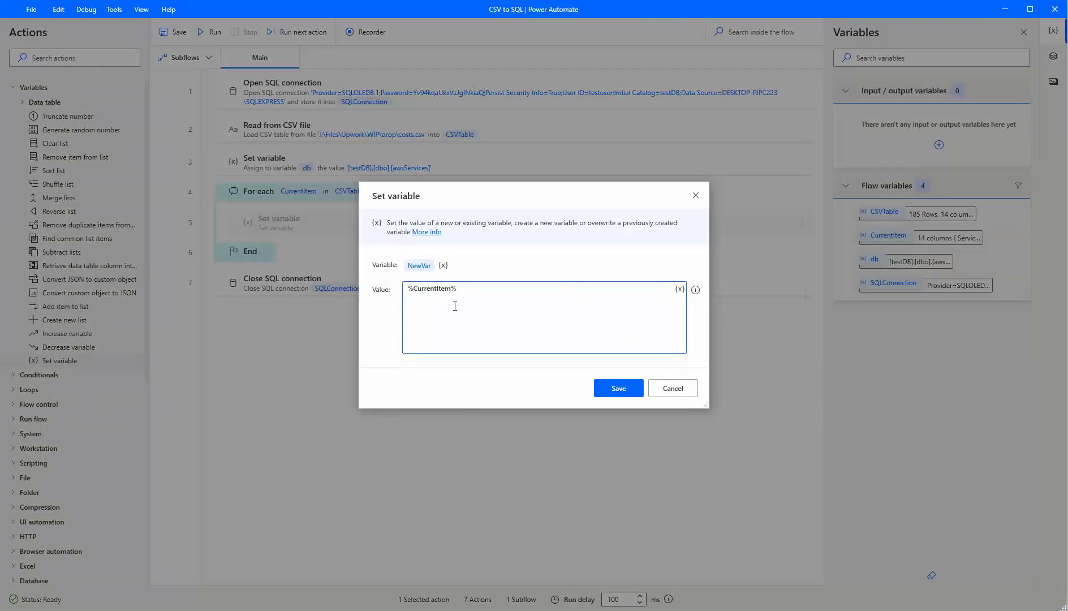
{"action": "type", "text": "[0"}
{"action": "left_click", "coordinate": [619, 387]}
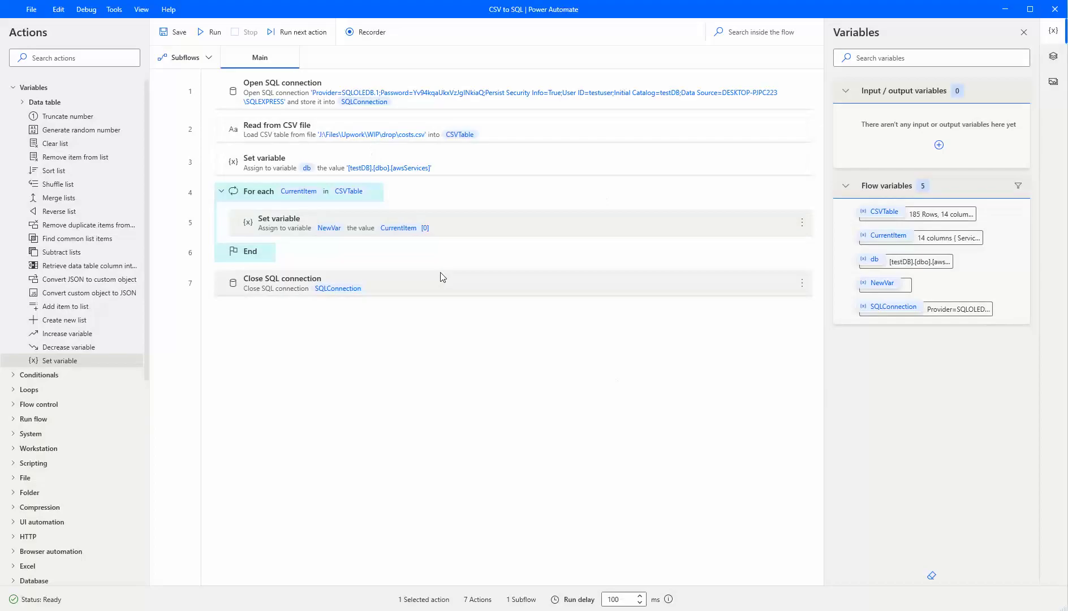
Switch to the costs sheet in Excel, examine the Service column's total and date entries, and return to the flow.
{"action": "key", "text": "alt+Tab"}
{"action": "left_click", "coordinate": [113, 176]}
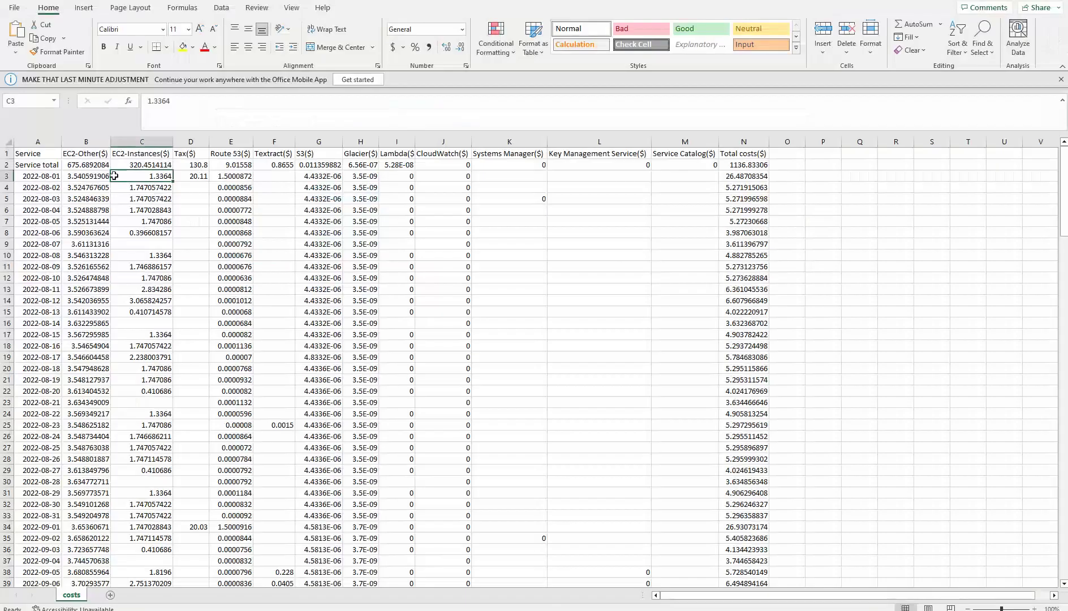
{"action": "left_click", "coordinate": [44, 164]}
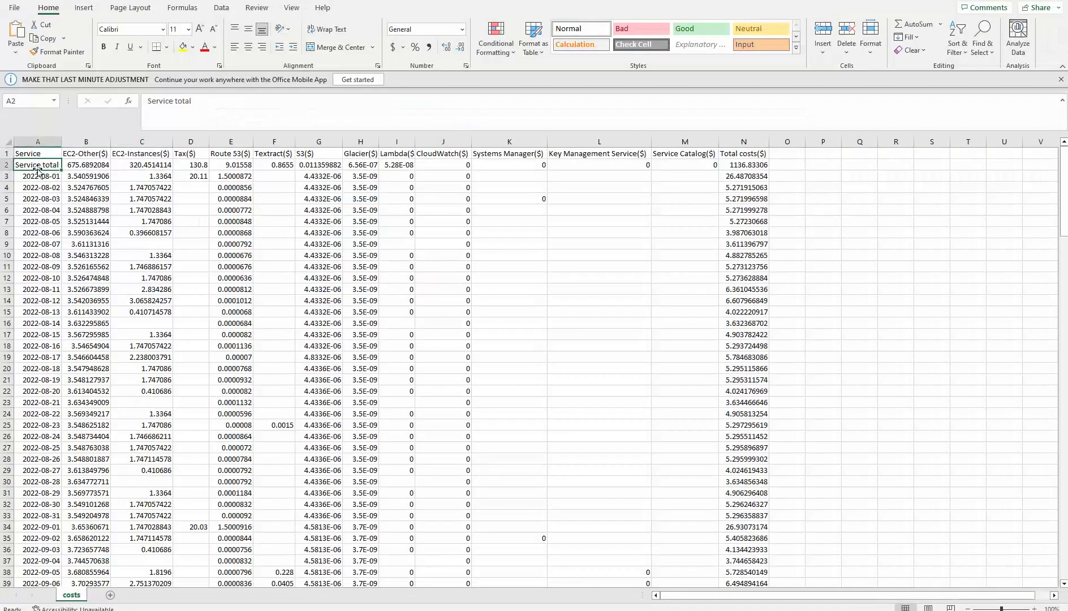
{"action": "left_click", "coordinate": [46, 176]}
{"action": "left_click", "coordinate": [48, 164]}
{"action": "left_click", "coordinate": [45, 187]}
{"action": "left_click", "coordinate": [46, 222]}
{"action": "left_click", "coordinate": [45, 265]}
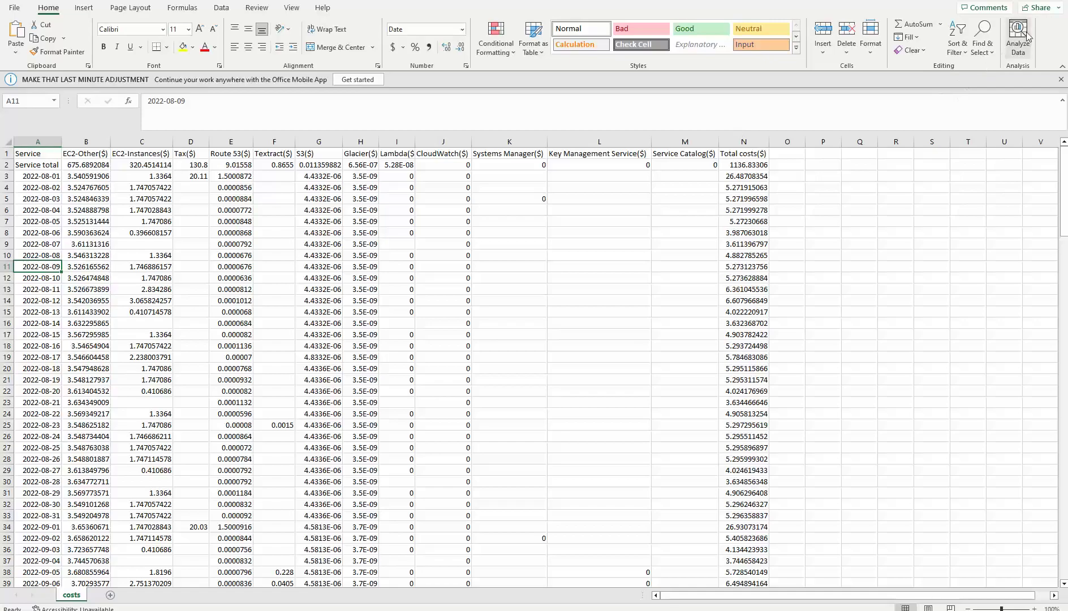
{"action": "left_click", "coordinate": [1001, 0]}
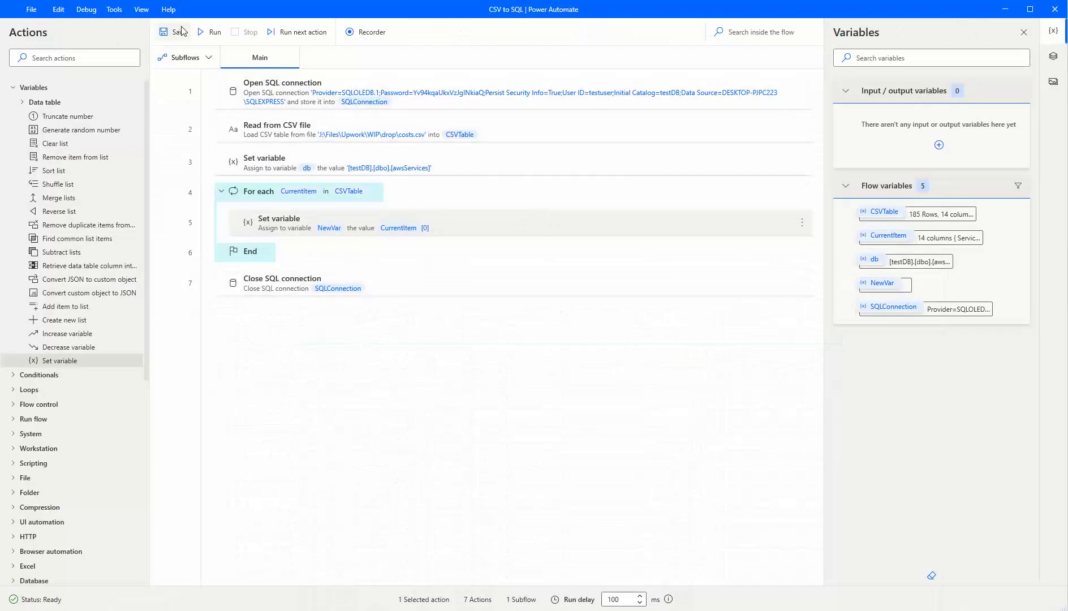
Run the flow, stop it during the loop and view the value of the NewVar variable.
{"action": "left_click", "coordinate": [211, 32]}
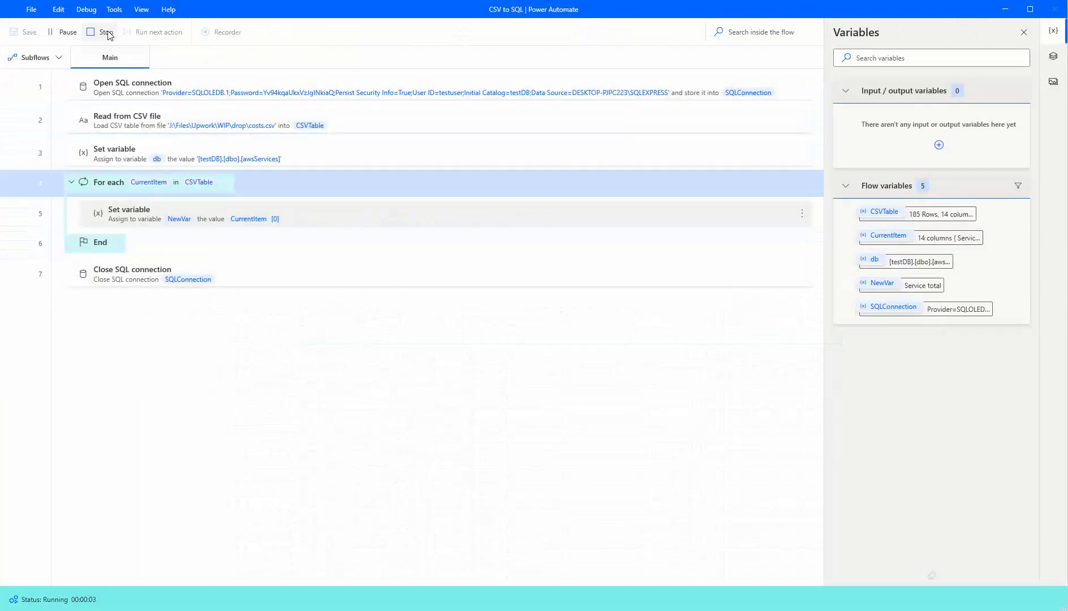
{"action": "left_click", "coordinate": [107, 33]}
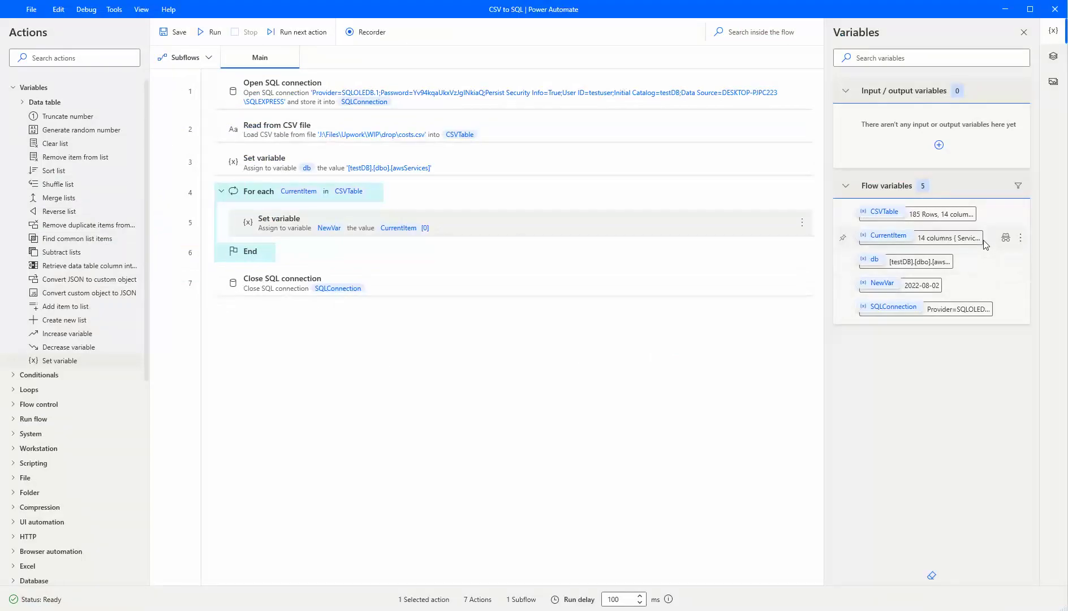
{"action": "left_click", "coordinate": [1021, 290]}
{"action": "left_click", "coordinate": [1043, 289]}
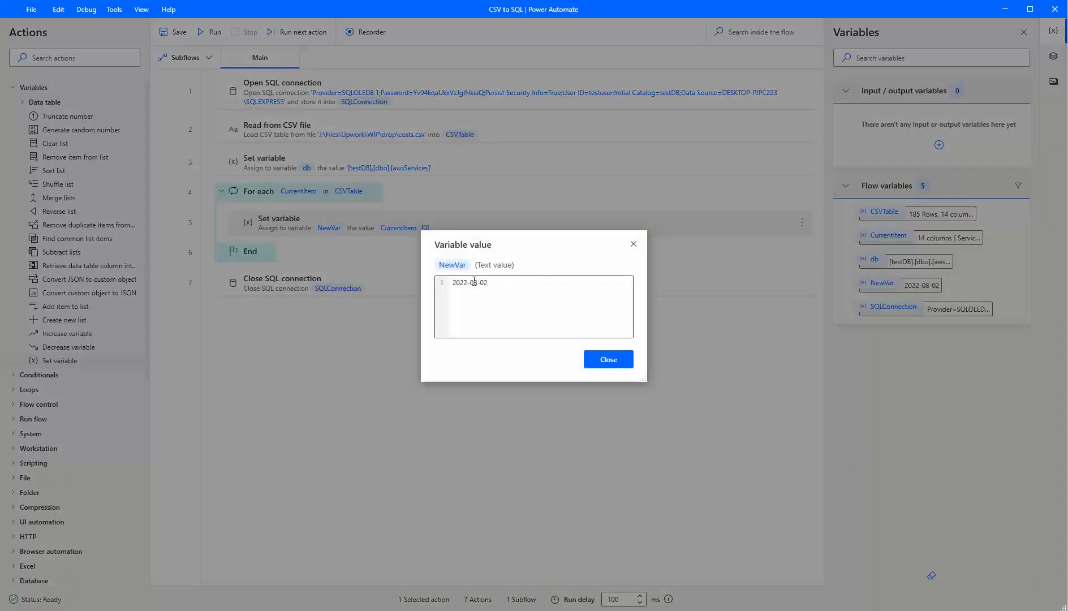
{"action": "left_click_drag", "start_coordinate": [494, 286], "coordinate": [450, 284]}
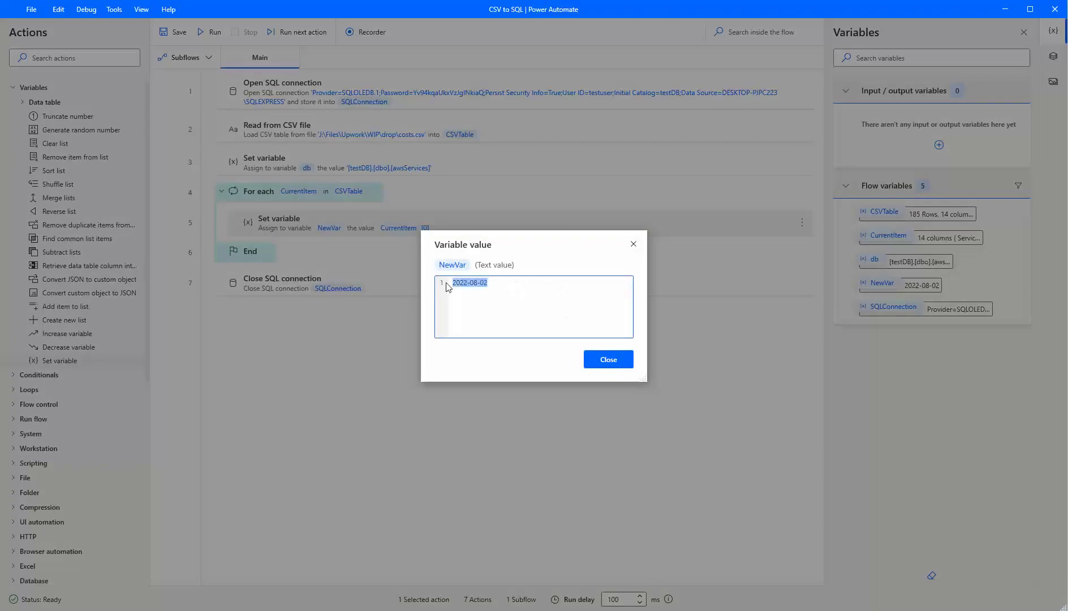
{"action": "left_click", "coordinate": [599, 363]}
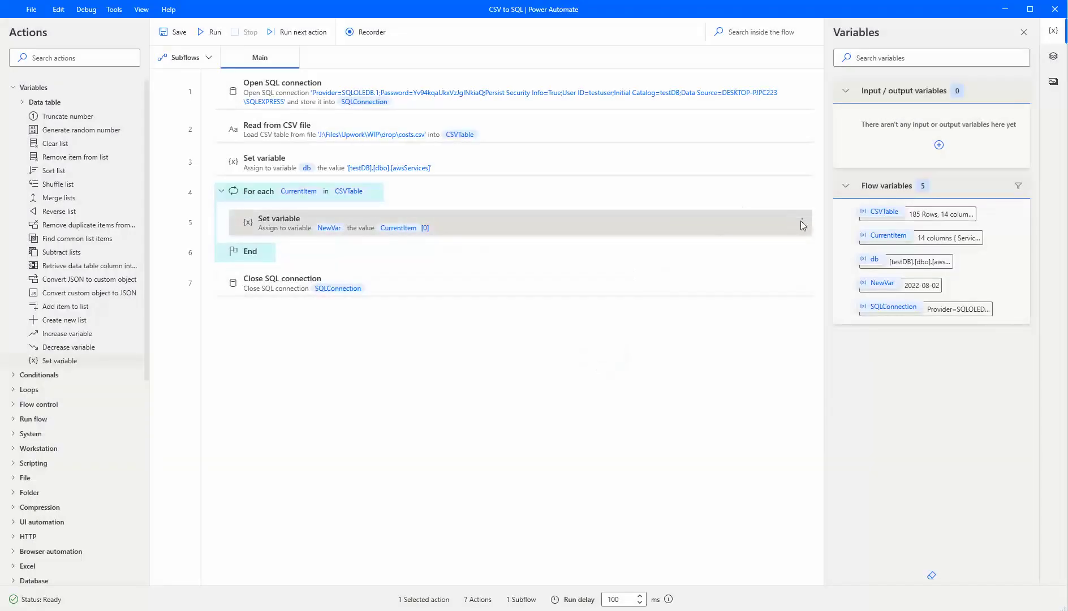
Delete the Set variable action for NewVar from inside the For each loop.
{"action": "right_click", "coordinate": [800, 220]}
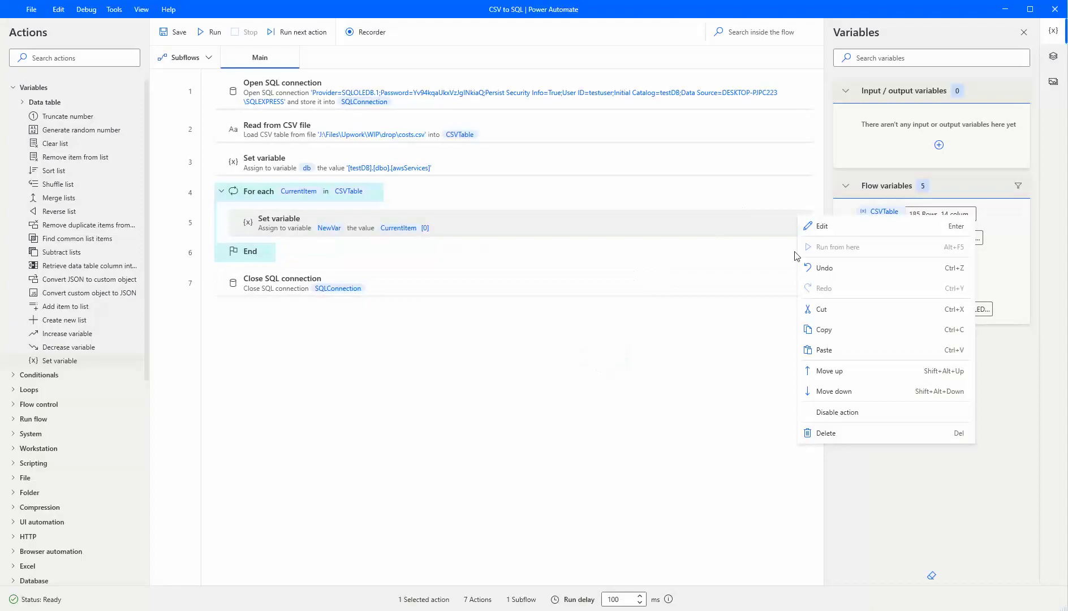
{"action": "left_click", "coordinate": [826, 433]}
Add an Execute SQL statement action inside the loop using %SQLConnection% and begin its statement with Insert into %db% (.
{"action": "left_click", "coordinate": [116, 57]}
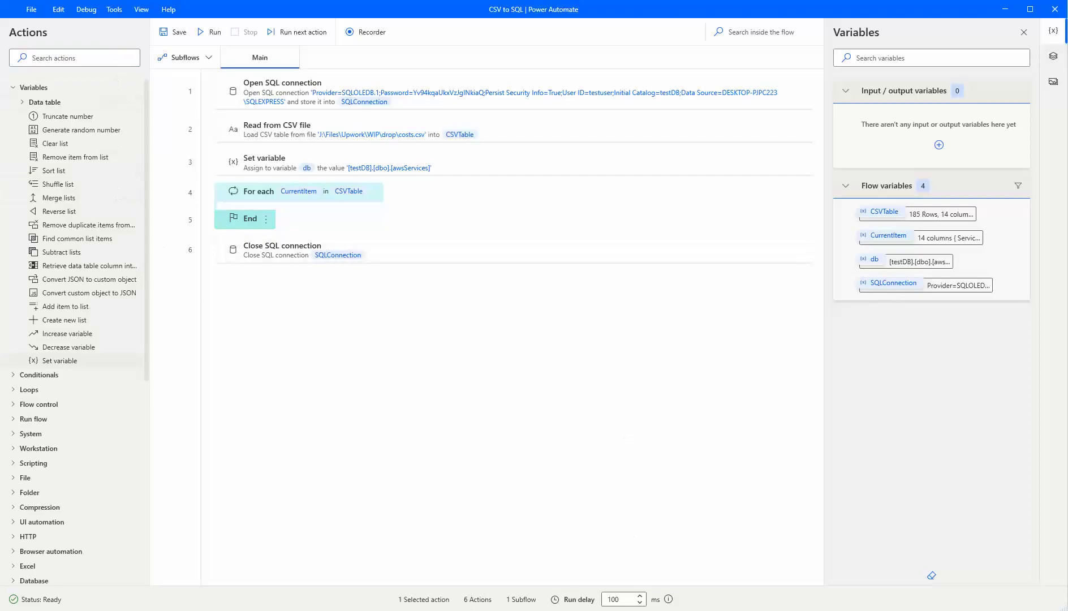
{"action": "type", "text": "sql"}
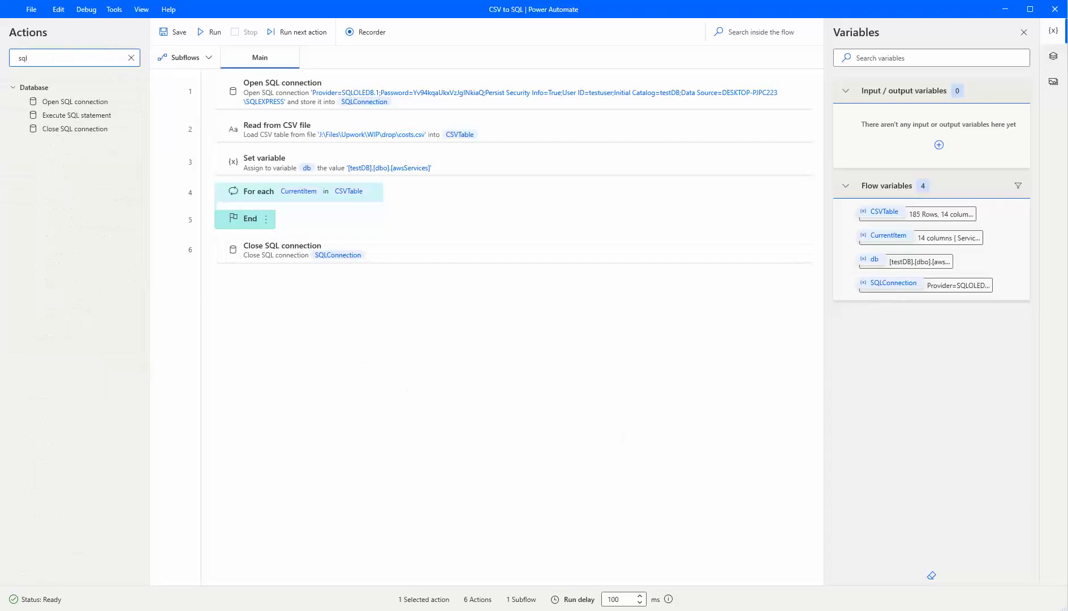
{"action": "left_click_drag", "start_coordinate": [54, 116], "coordinate": [327, 213]}
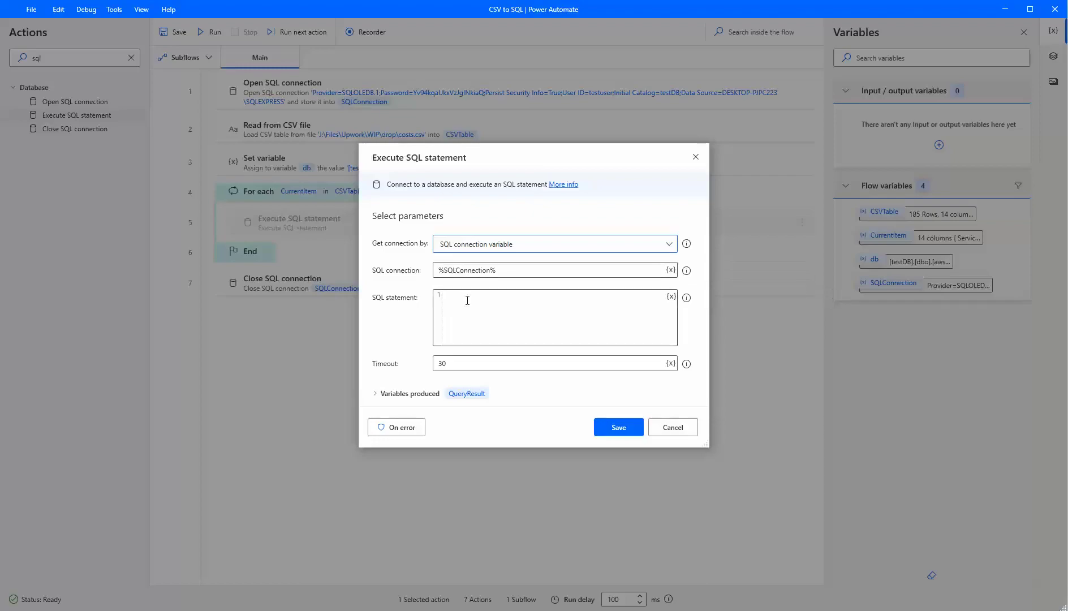
{"action": "left_click", "coordinate": [467, 300]}
{"action": "type", "text": "ert into"}
{"action": "left_click", "coordinate": [671, 296]}
{"action": "left_click", "coordinate": [471, 465]}
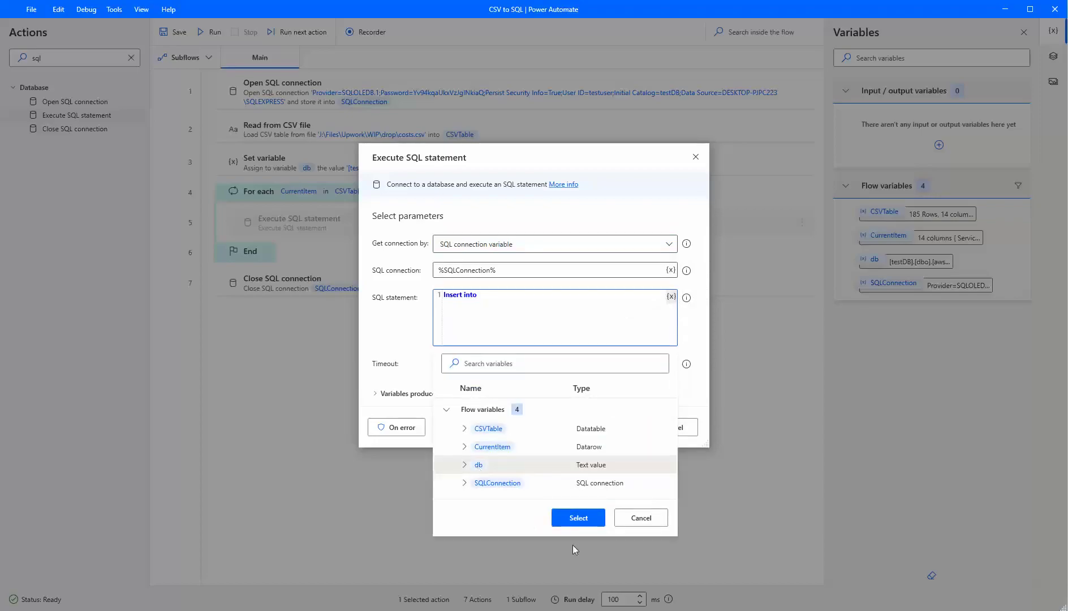
{"action": "left_click", "coordinate": [577, 518]}
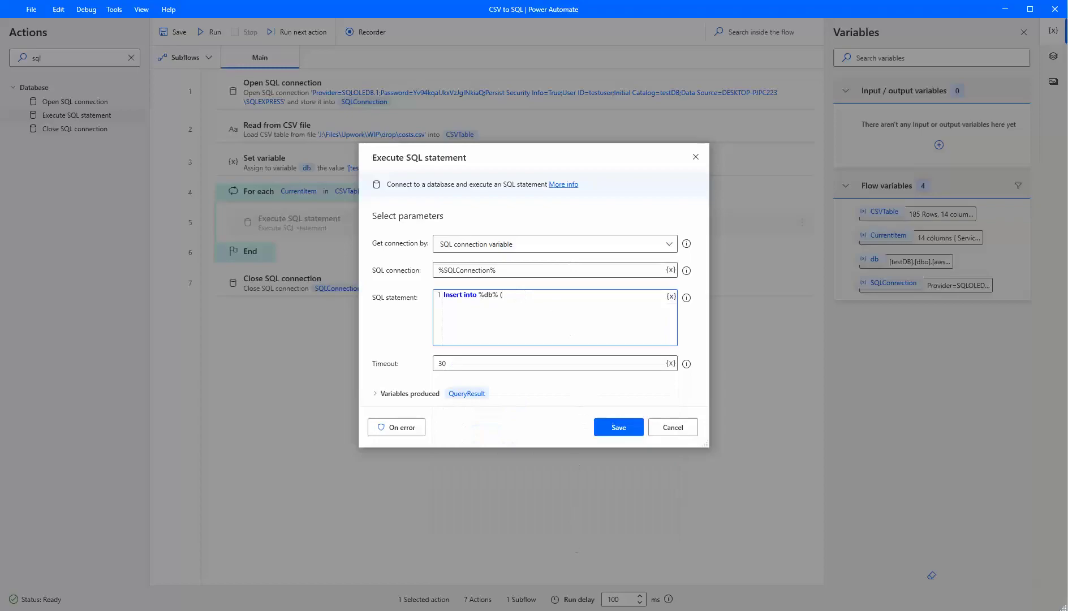
Switch to SQL Server Management Studio, examine the column names of the dbo.awsServices table, and return to the flow.
{"action": "key", "text": "alt+Tab"}
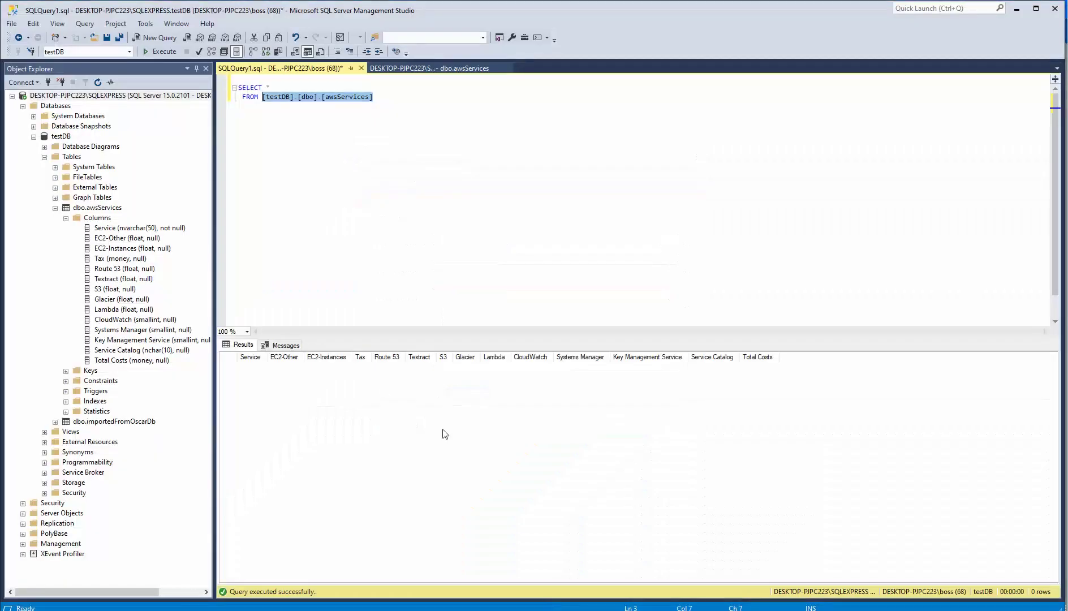
{"action": "left_click", "coordinate": [102, 238]}
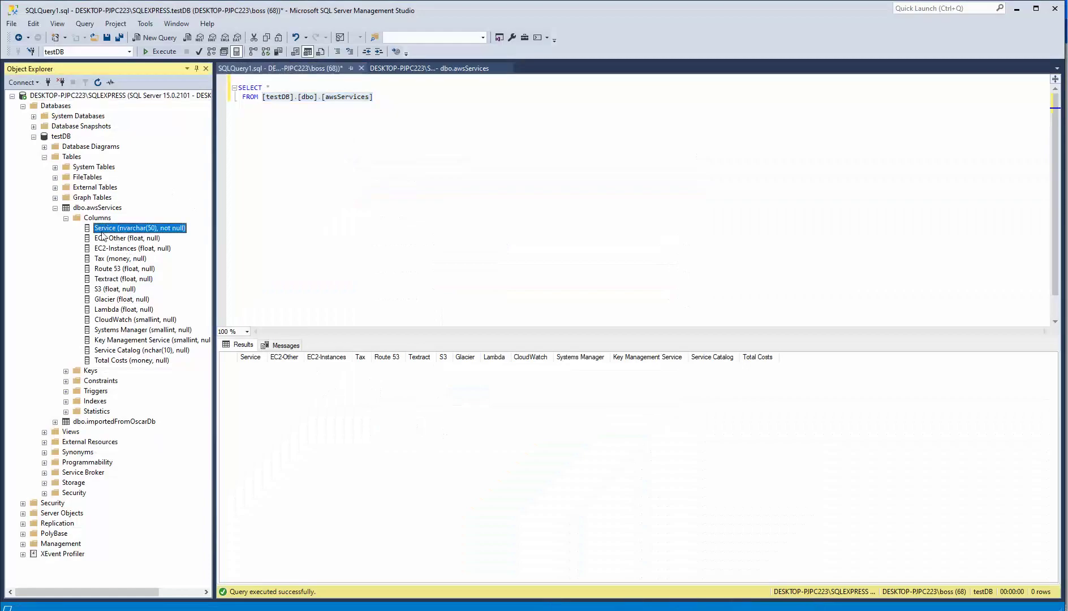
{"action": "left_click", "coordinate": [103, 250]}
{"action": "left_click", "coordinate": [102, 259]}
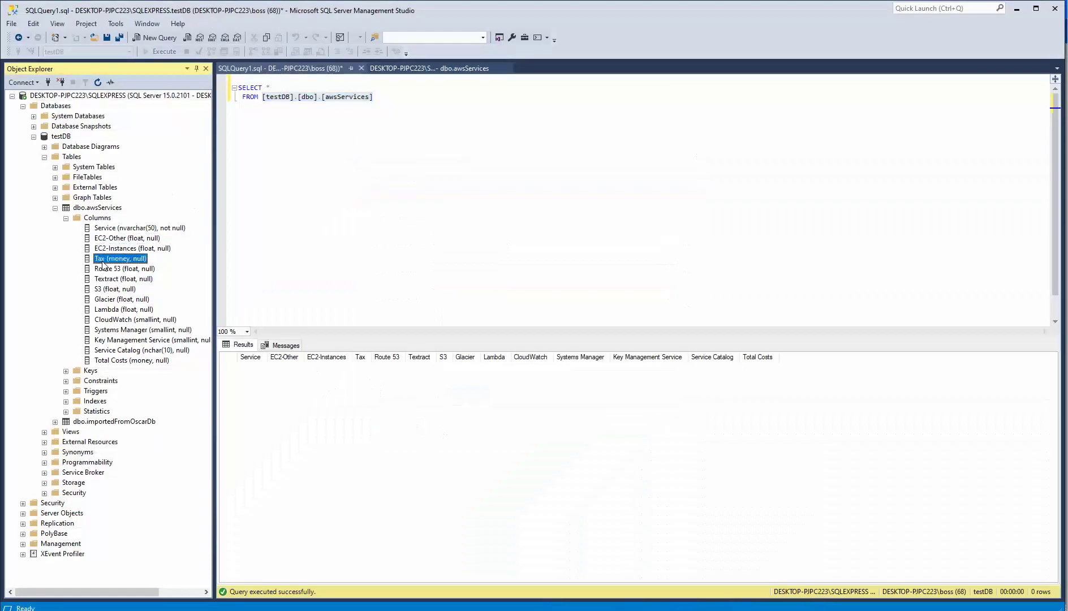
{"action": "left_click", "coordinate": [102, 269]}
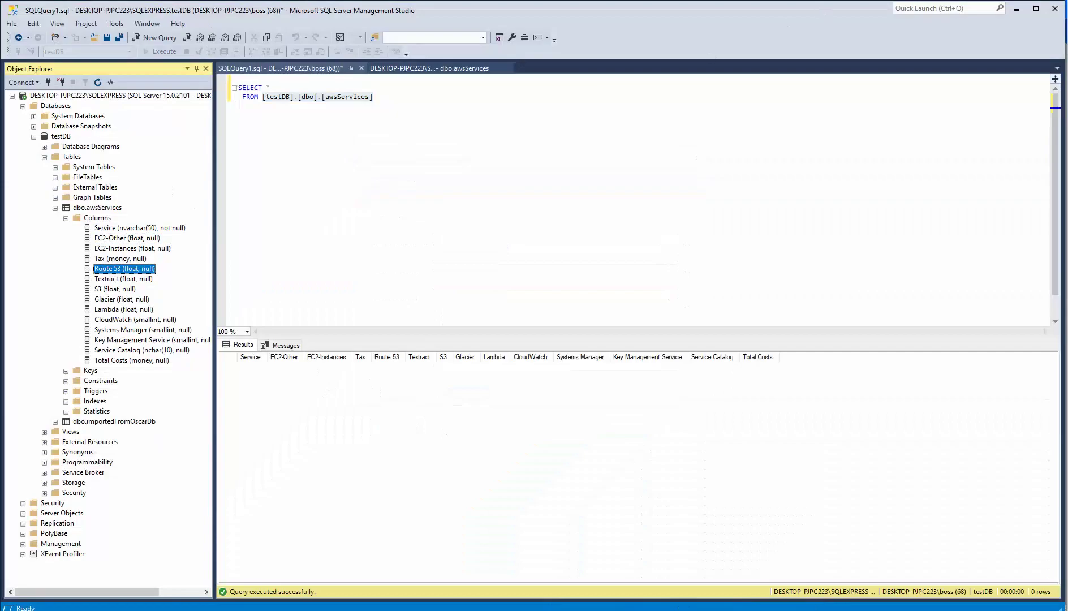
{"action": "left_click", "coordinate": [1016, 9]}
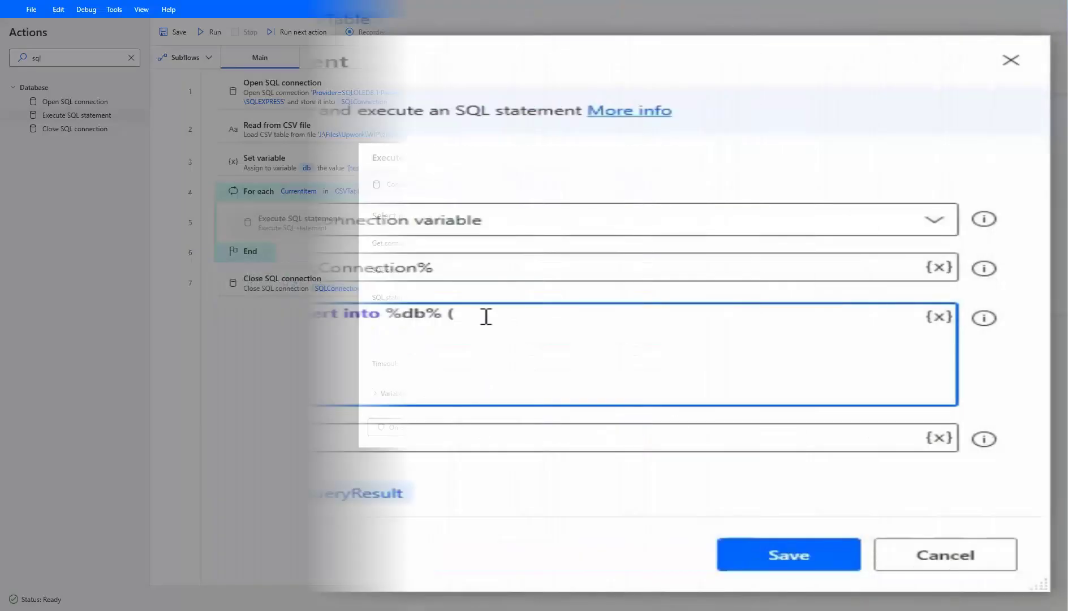
Enter all awsServices columns from Service to [Total Costs] in the insert statement, bracketing names with spaces or hyphens, and close the parenthesis.
{"action": "type", "text": "Service,[EC2-Other],[EC2-Instances],Tax,[Route 53],Textract,S3,Glacier,Lambda,CloudWatch,[Systems Manager],[Key Management Service],[Service Catalog],[Total Costs]"}
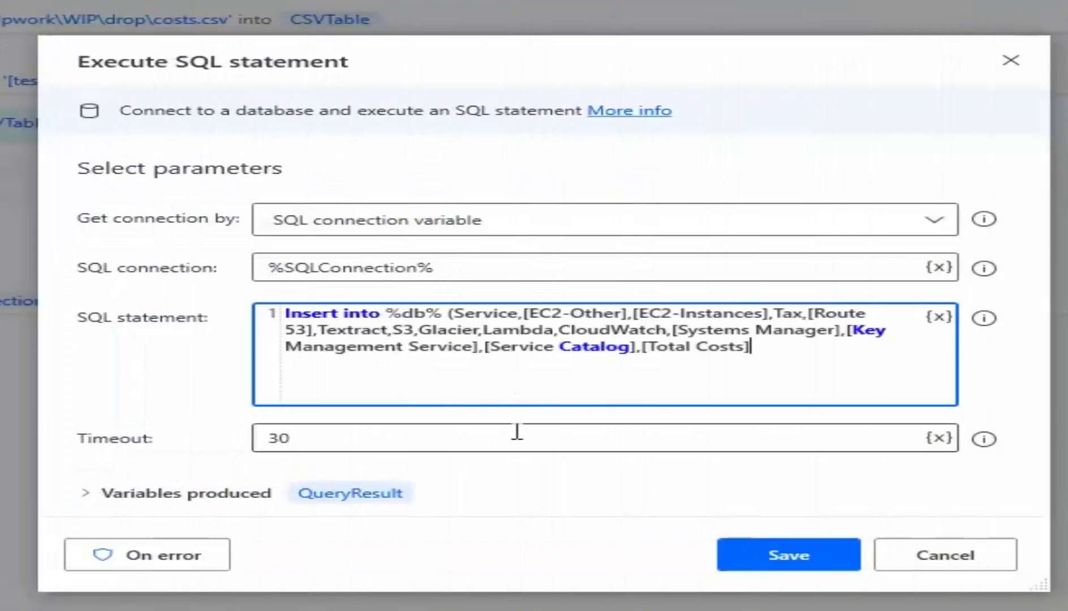
{"action": "double_click", "coordinate": [564, 314]}
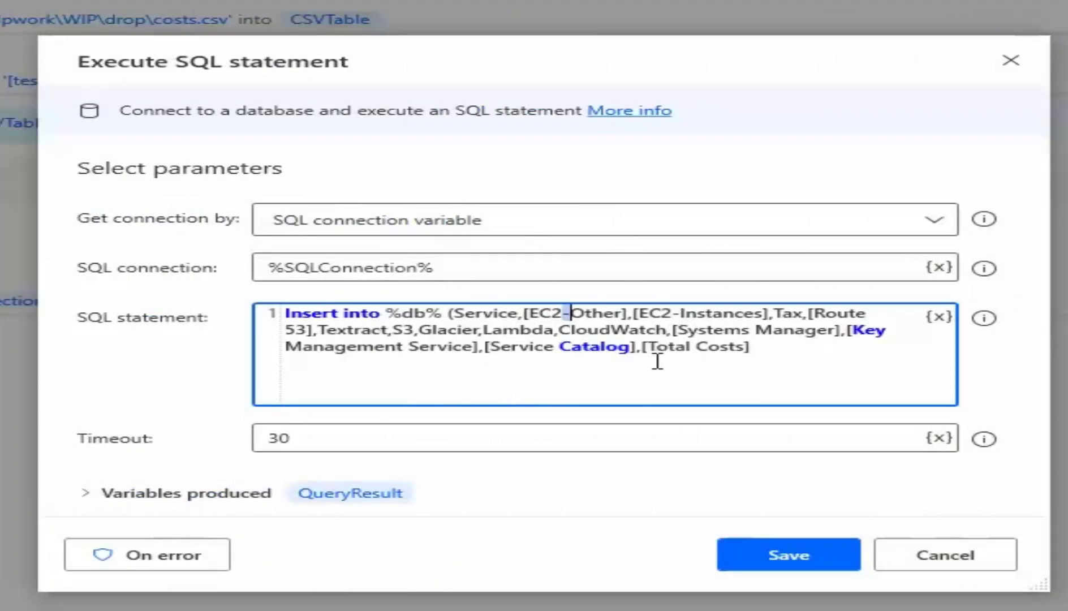
{"action": "double_click", "coordinate": [751, 329]}
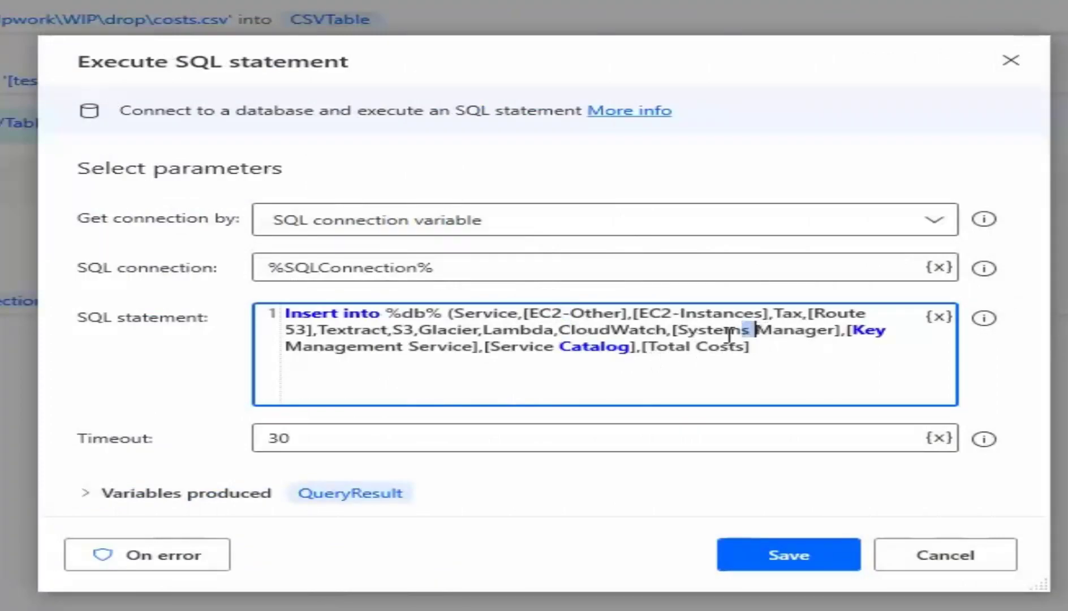
{"action": "left_click", "coordinate": [673, 330]}
{"action": "left_click", "coordinate": [757, 349]}
{"action": "type", "text": ")"}
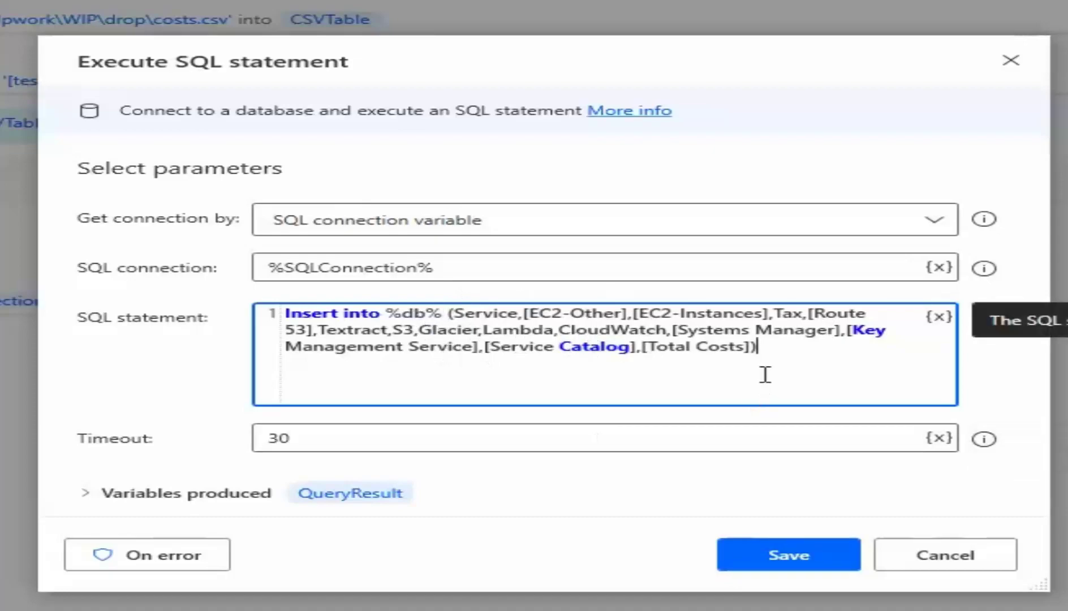
Add a values ( clause to the insert statement and enter '%CurrentItem[0]%', in single quotes as its first value.
{"action": "type", "text": "values ("}
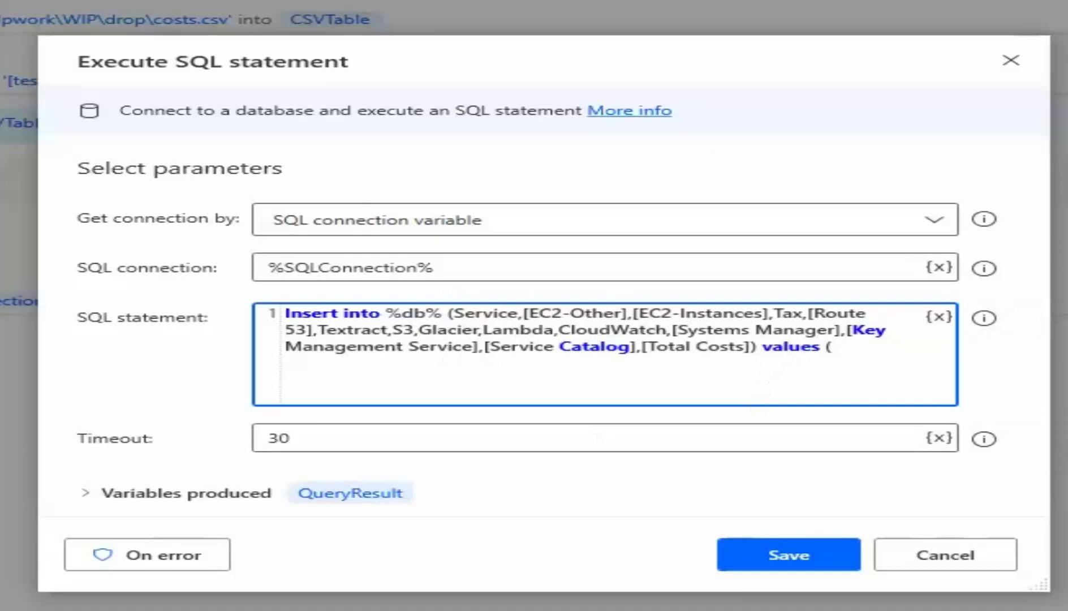
{"action": "left_click", "coordinate": [937, 316]}
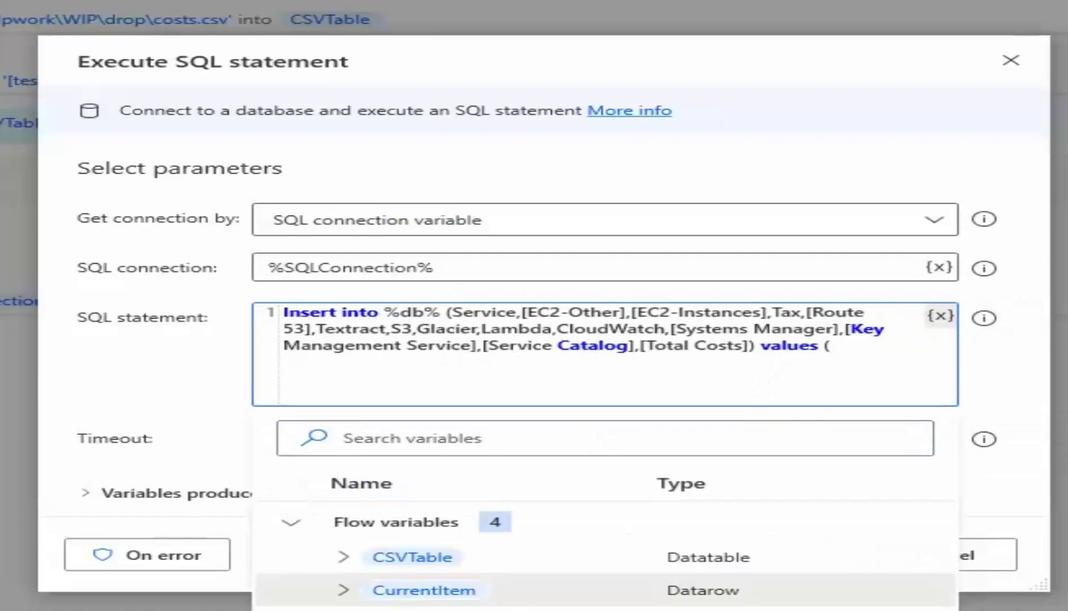
{"action": "left_click", "coordinate": [406, 593]}
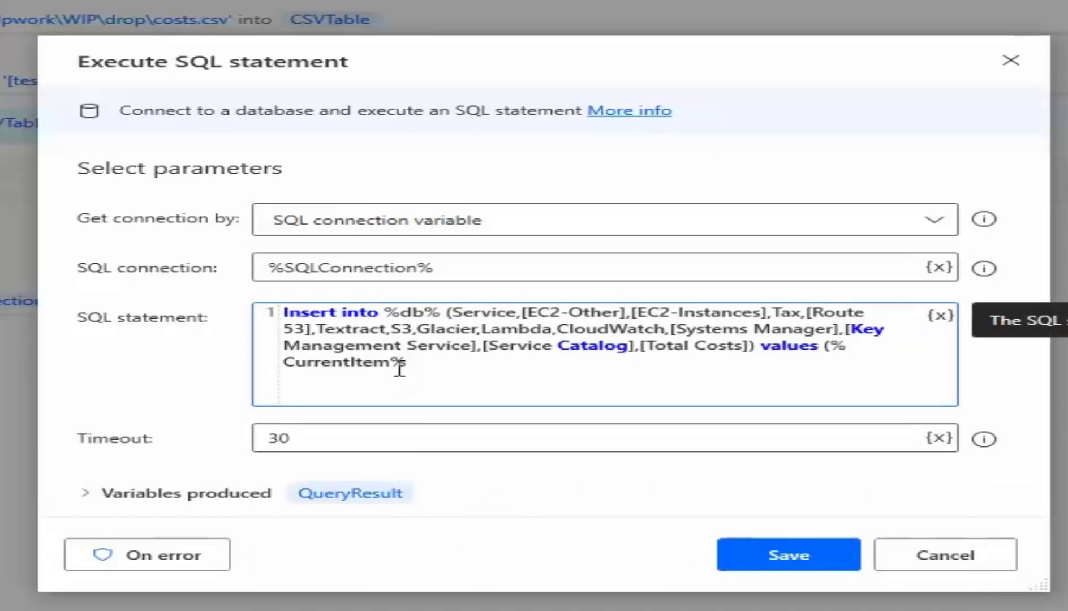
{"action": "type", "text": "[0]"}
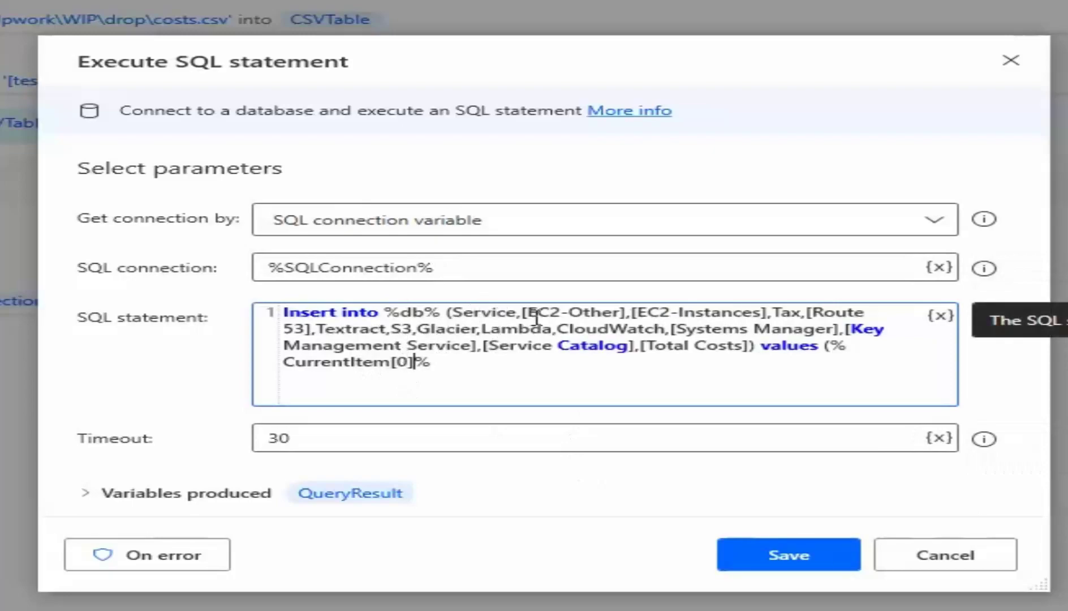
{"action": "left_click", "coordinate": [835, 347]}
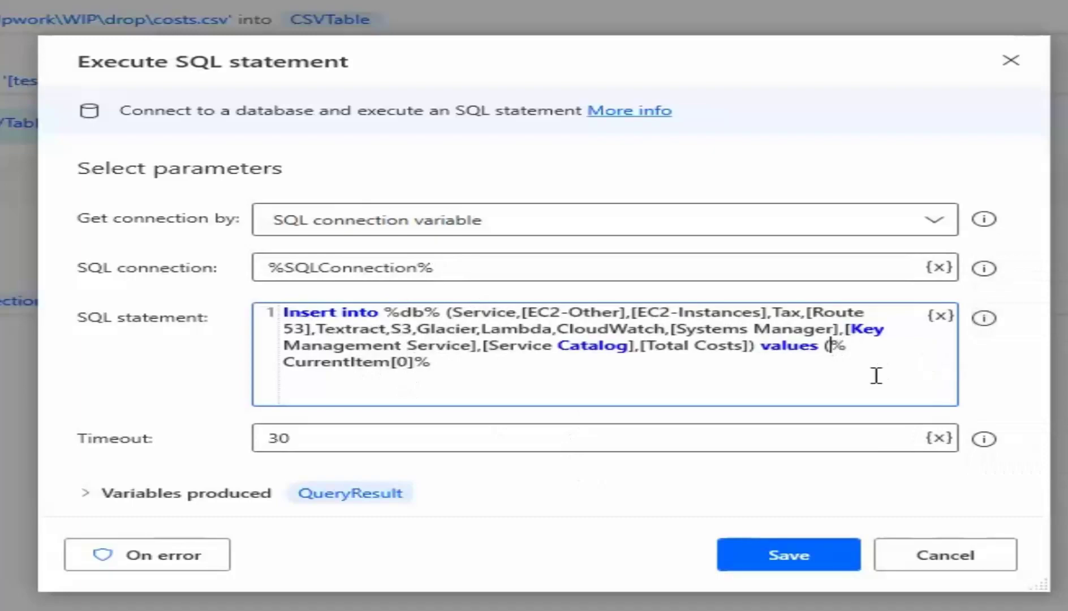
{"action": "type", "text": "'"}
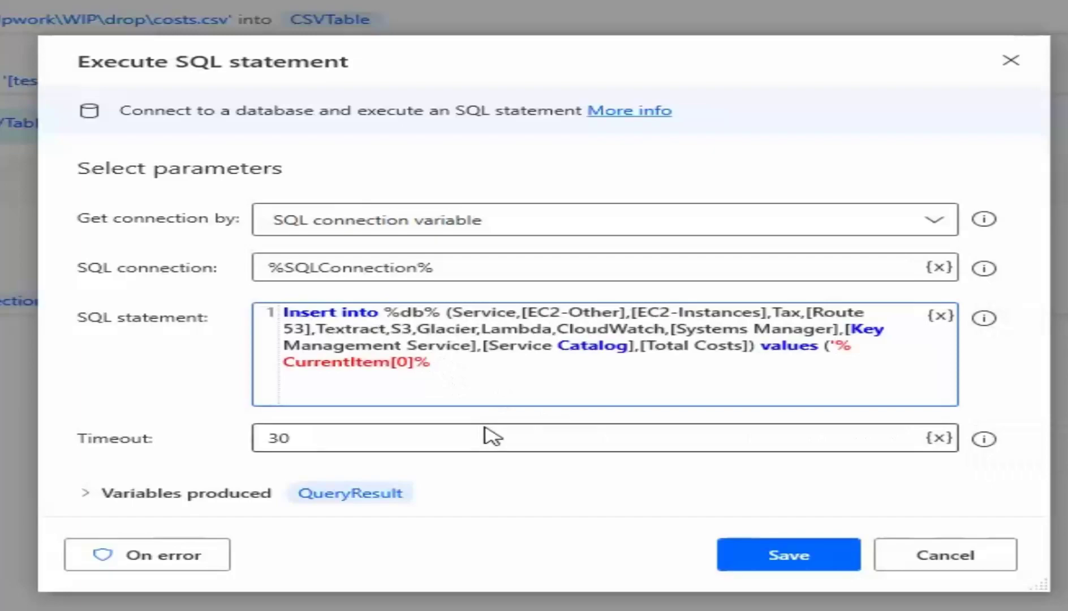
{"action": "type", "text": "',"}
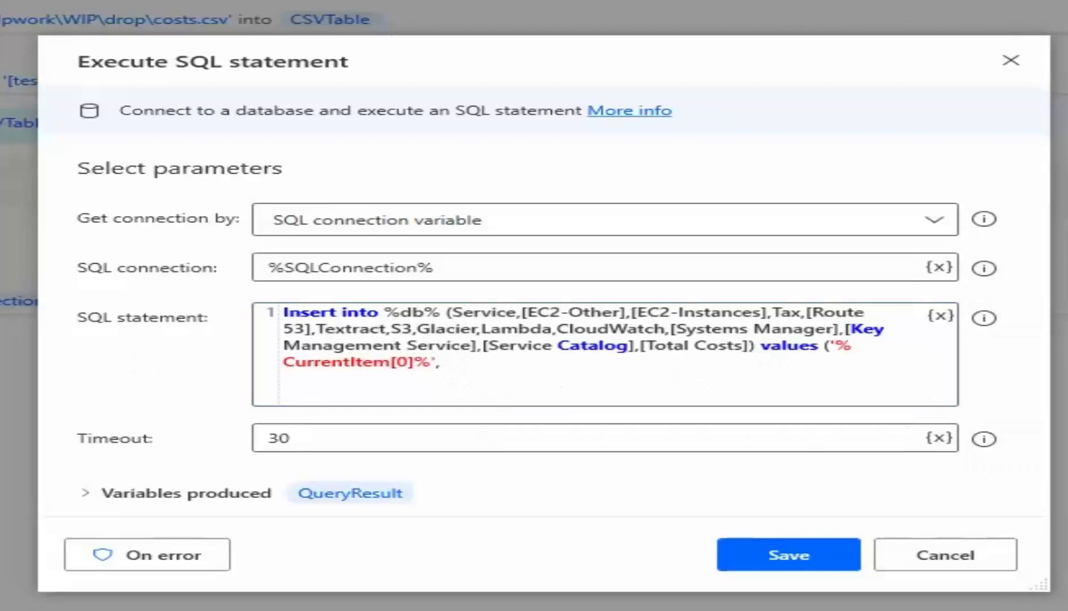
Enter the remaining values '%CurrentItem[1]%' to '%CurrentItem[13]%', each in single quotes and separated by commas, and close the parenthesis.
{"action": "left_click", "coordinate": [472, 362]}
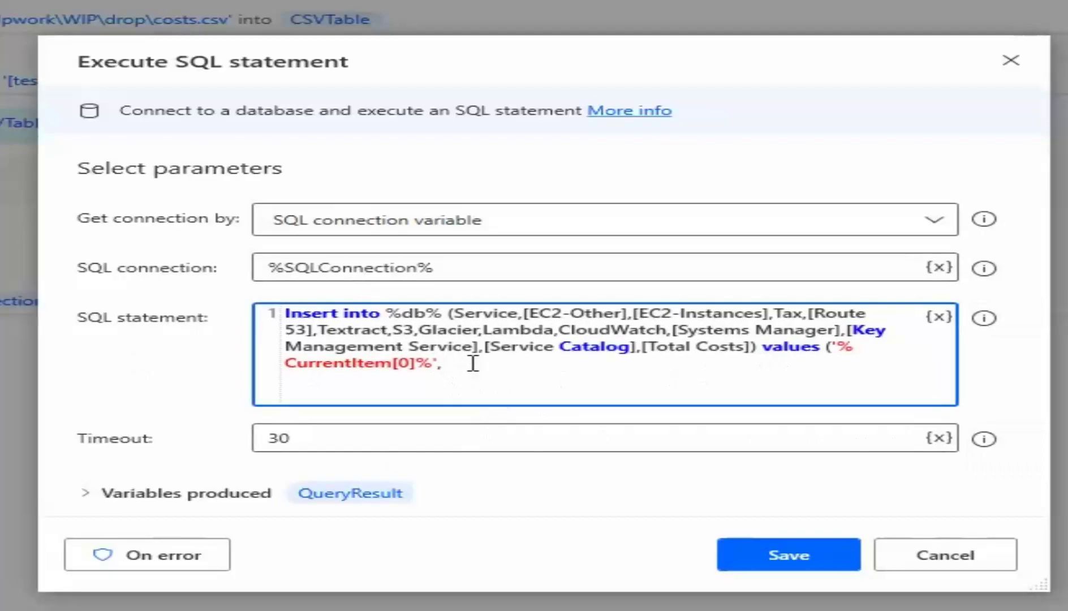
{"action": "type", "text": "%CurrentItem[1]%','%CurrentItem[2]%','%CurrentItem[3]%','%CurrentItem[4]%','%CurrentItem[5]%','%CurrentItem[6]%','%CurrentItem[7]%','%CurrentItem[8]%','%CurrentItem[9]%','%CurrentItem[10]%','%CurrentItem[11]%','%CurrentItem[12]%','%CurrentItem[13]%')"}
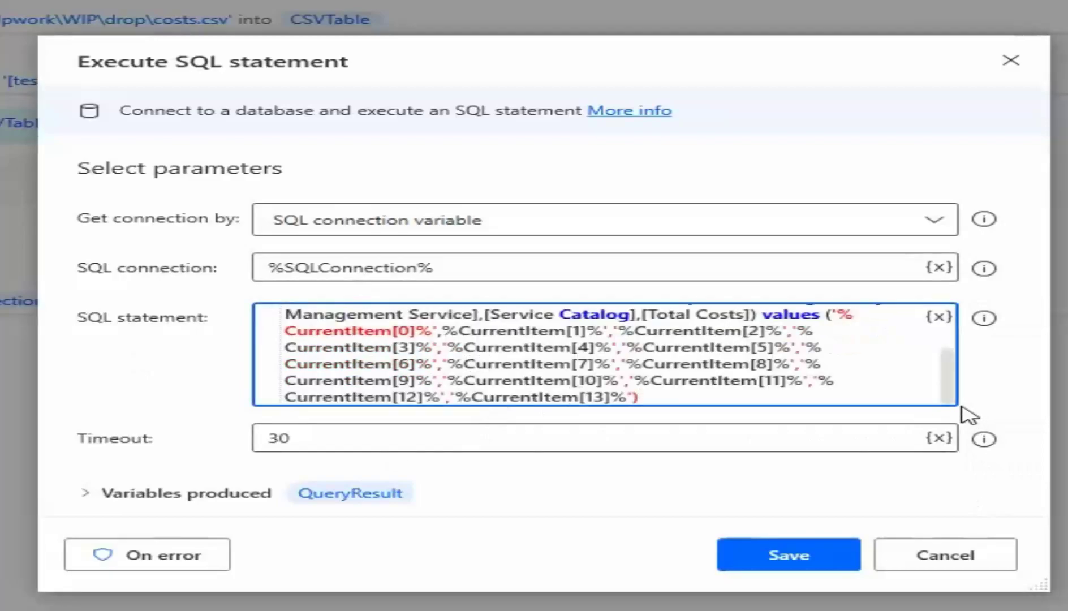
{"action": "left_click", "coordinate": [439, 334]}
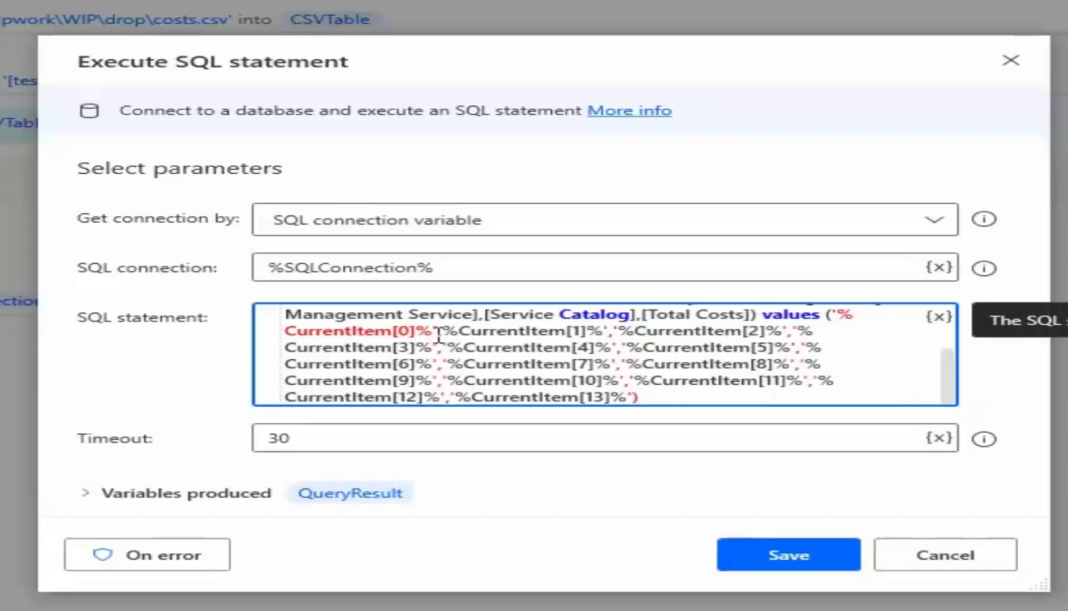
{"action": "left_click", "coordinate": [433, 331]}
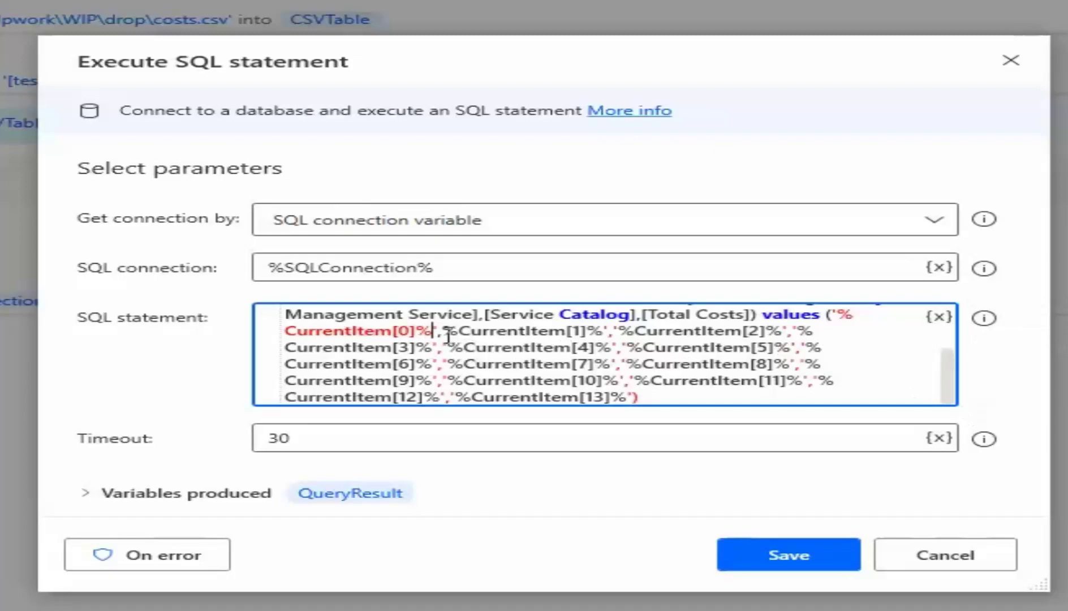
{"action": "type", "text": "'"}
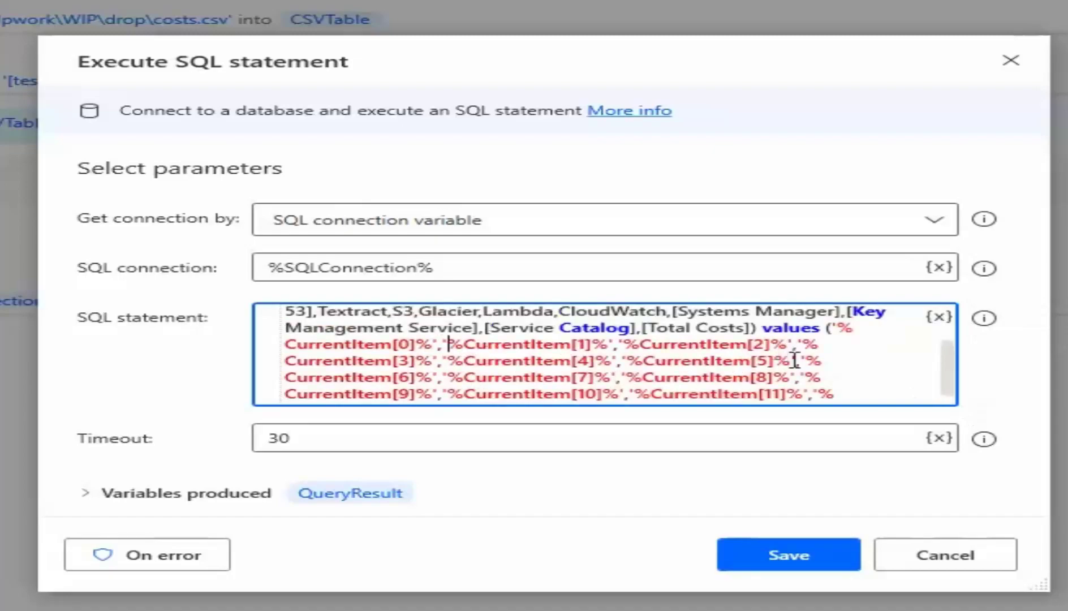
Review the completed insert statement from start to end and save the Execute SQL statement action.
{"action": "scroll", "coordinate": [809, 355], "scroll_direction": "down", "scroll_amount": 1}
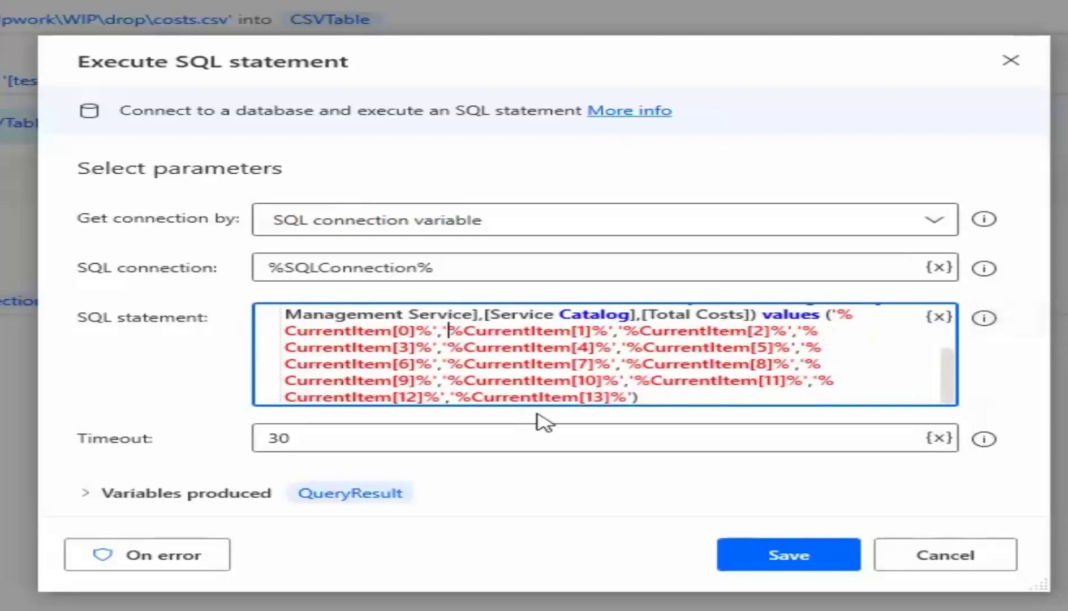
{"action": "left_click", "coordinate": [642, 397]}
{"action": "scroll", "coordinate": [637, 374], "scroll_direction": "up", "scroll_amount": 3}
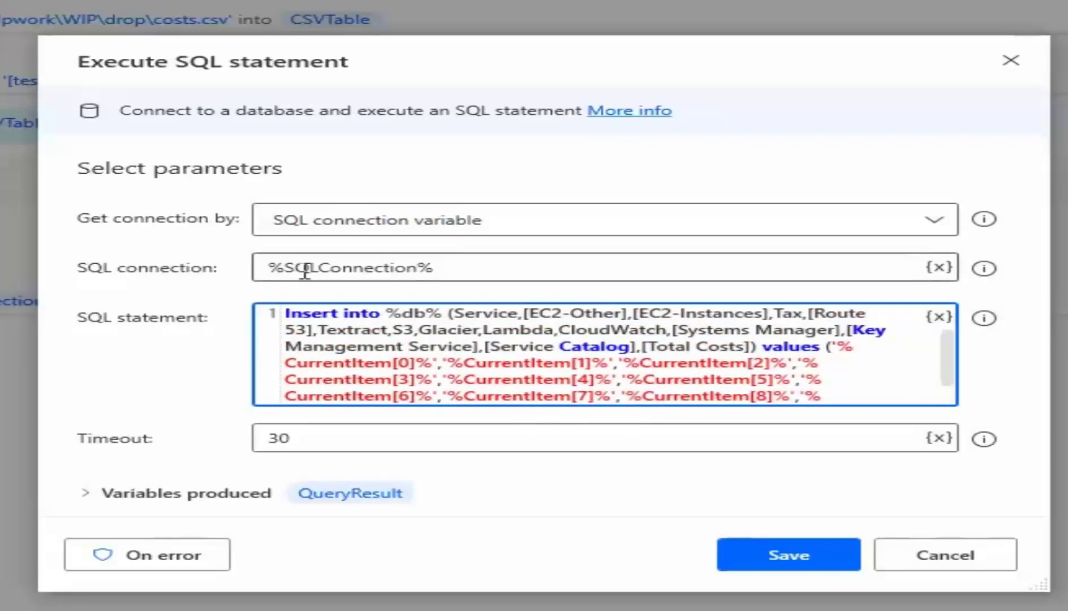
{"action": "scroll", "coordinate": [749, 373], "scroll_direction": "down", "scroll_amount": 3}
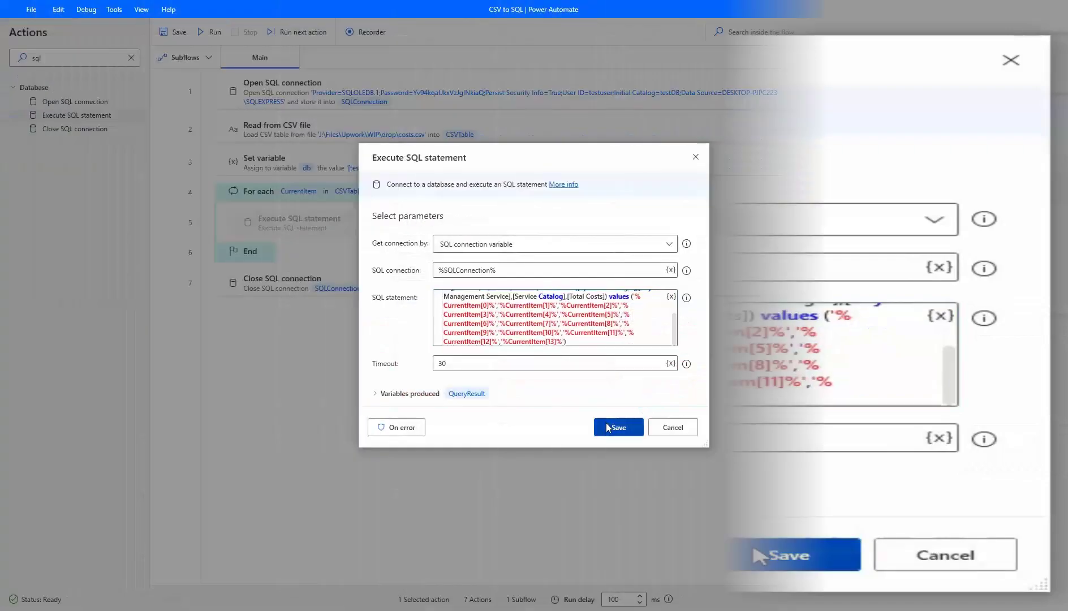
{"action": "left_click", "coordinate": [606, 427]}
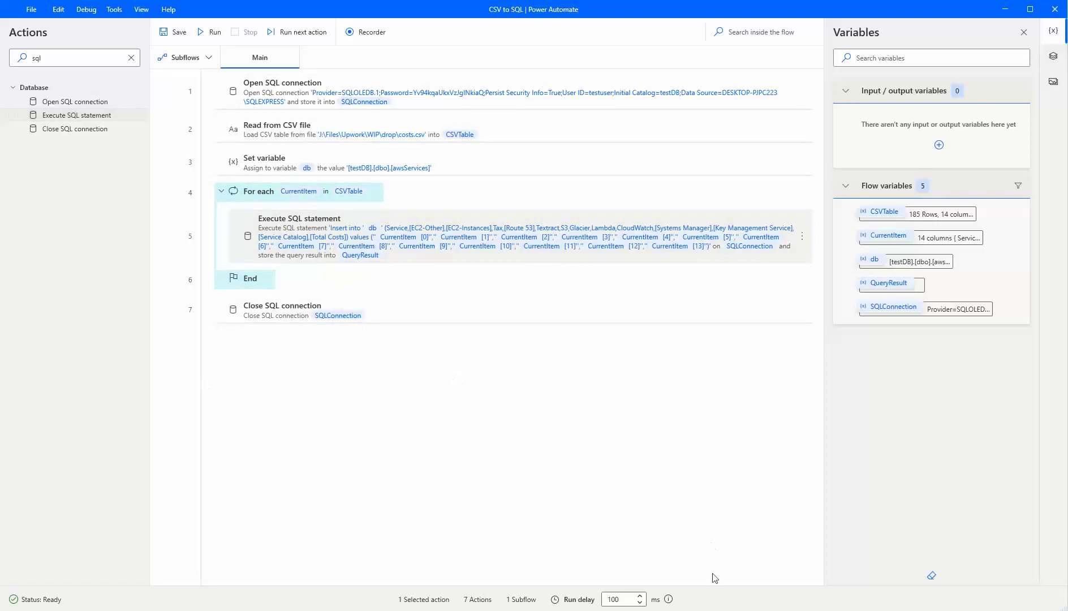
Switch to SQL Server Management Studio, execute the SELECT query on awsServices to check the table's contents, and return to the flow.
{"action": "key", "text": "alt+Tab"}
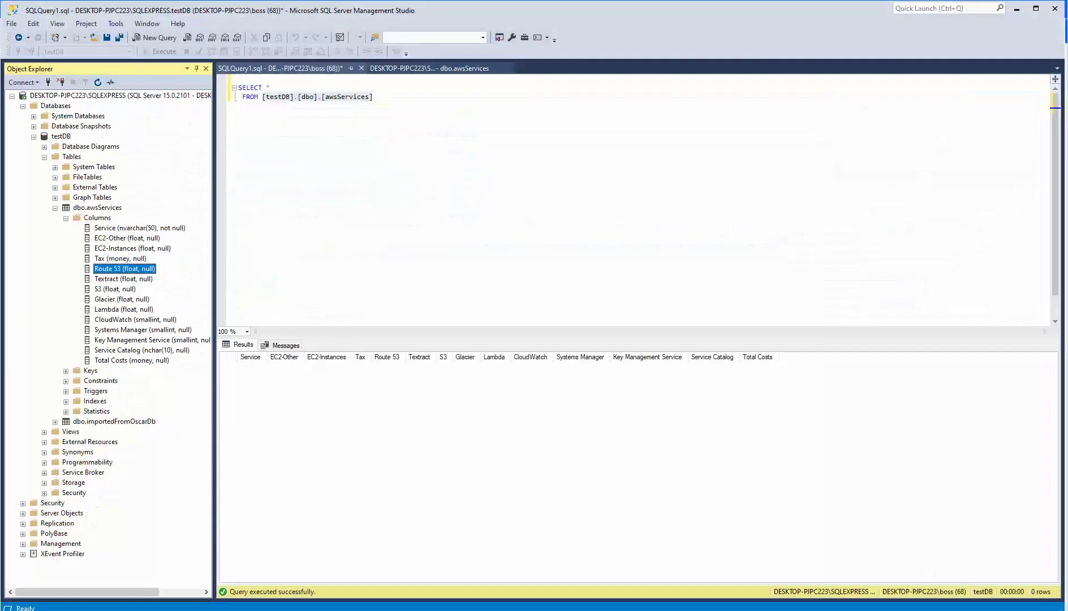
{"action": "left_click", "coordinate": [348, 107]}
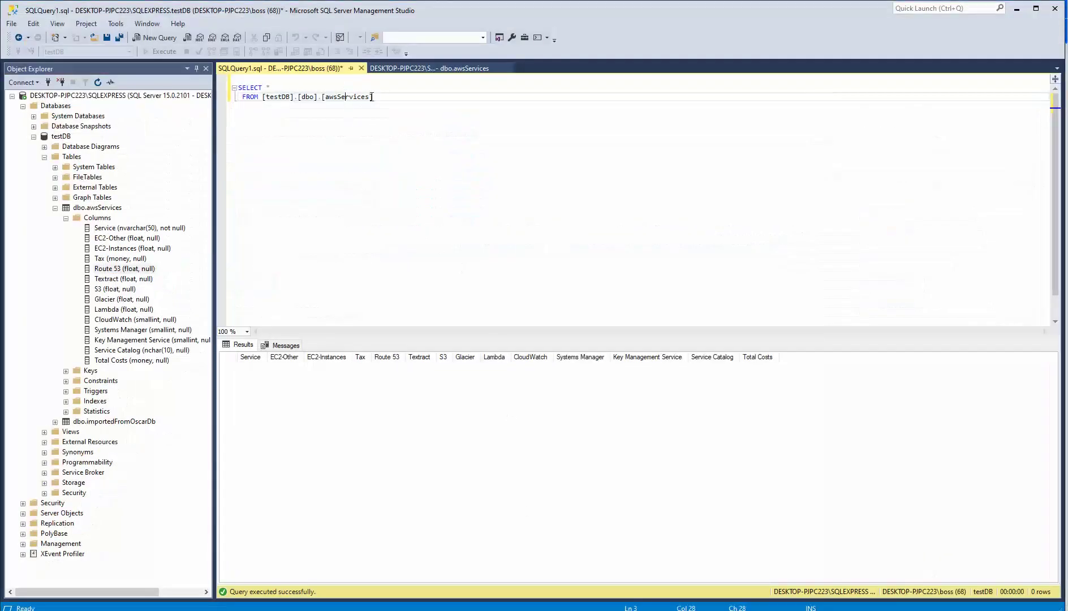
{"action": "left_click", "coordinate": [164, 52]}
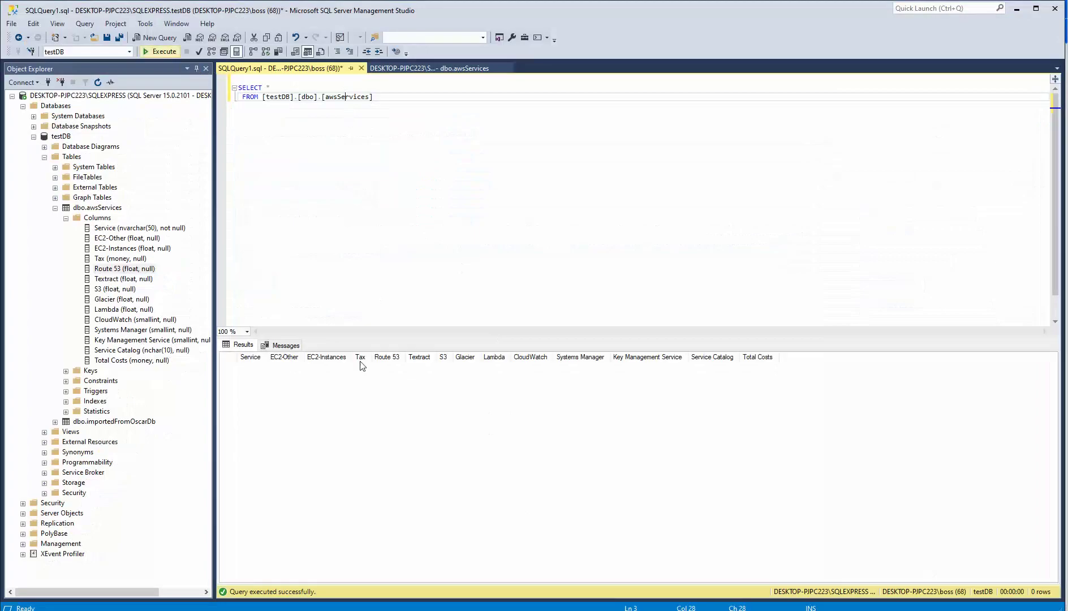
{"action": "left_click", "coordinate": [1016, 8]}
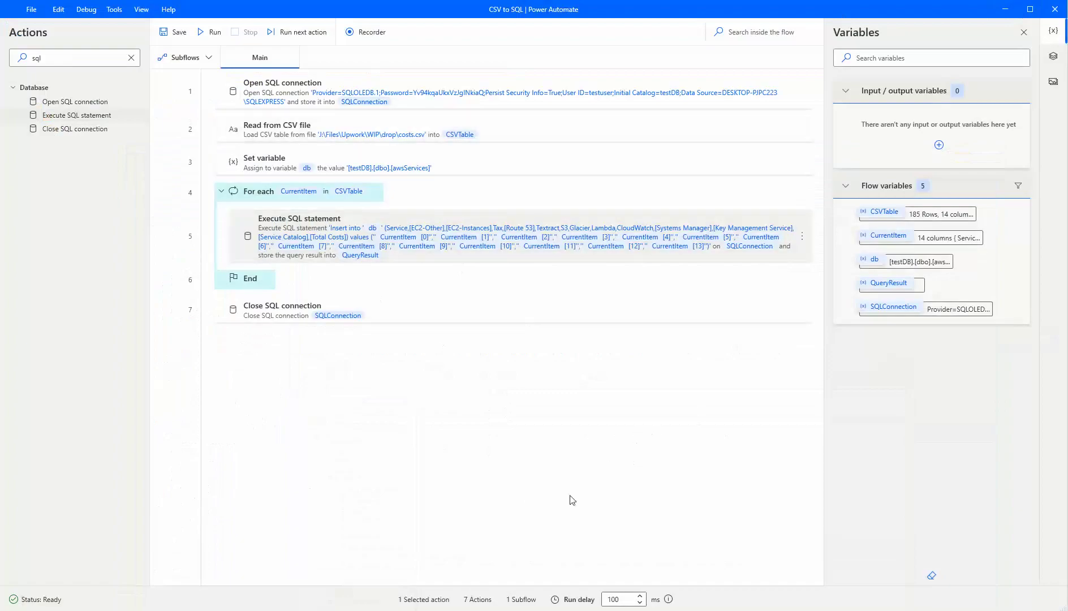
Run the flow and execute the awsServices query again in SQL Server Management Studio to check the inserted rows.
{"action": "key", "text": "F5"}
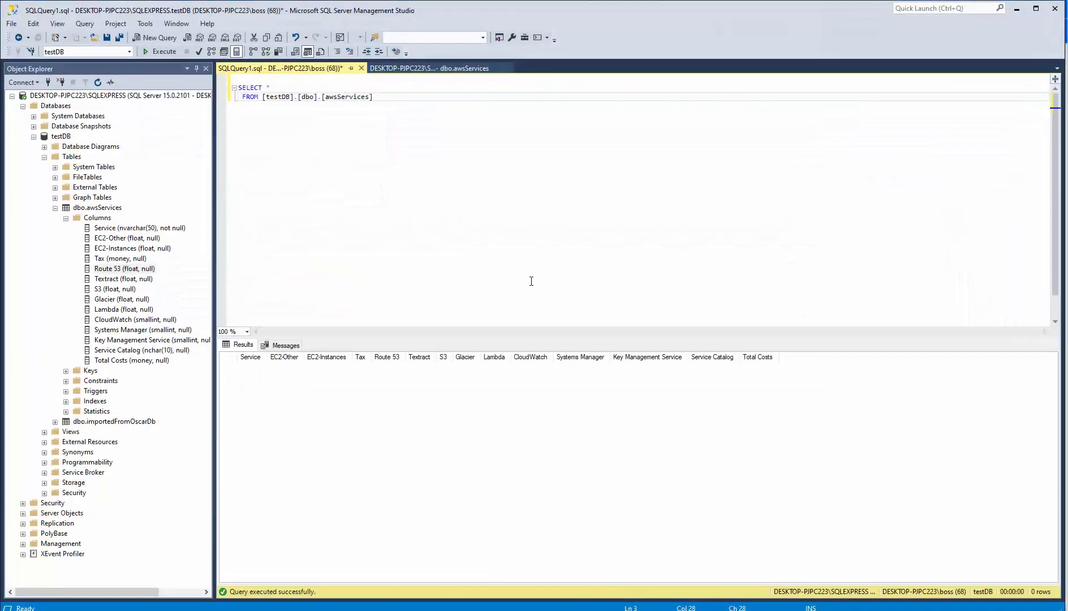
{"action": "left_click", "coordinate": [158, 51]}
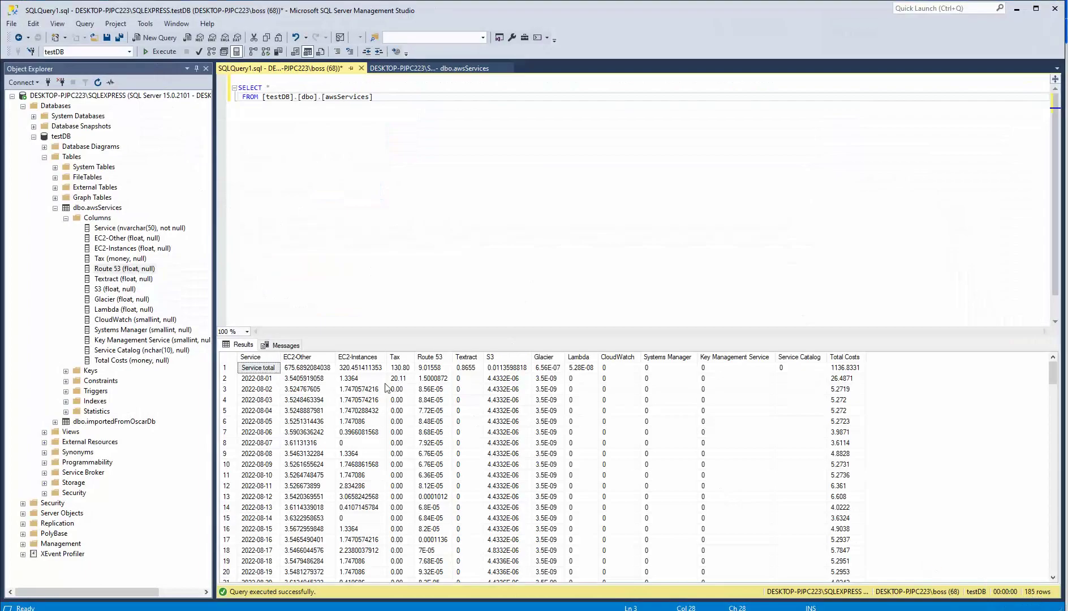
{"action": "scroll", "coordinate": [633, 487], "scroll_direction": "down", "scroll_amount": 1}
{"action": "left_click", "coordinate": [604, 476]}
{"action": "scroll", "coordinate": [604, 480], "scroll_direction": "down", "scroll_amount": 3}
{"action": "scroll", "coordinate": [604, 482], "scroll_direction": "up", "scroll_amount": 4}
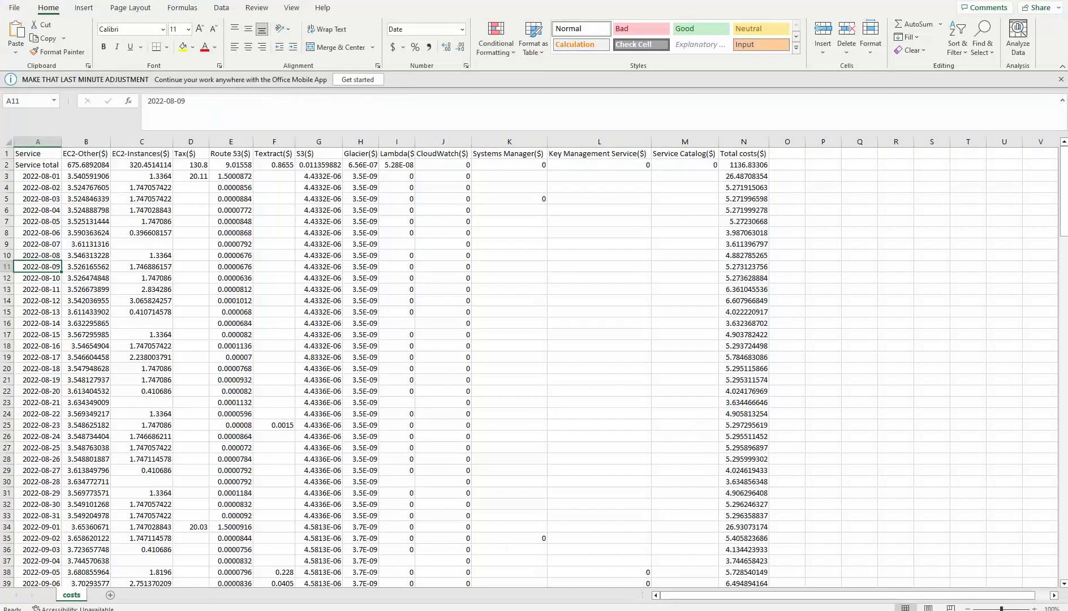
Switch to the costs file in Excel and examine its last data row and header row to compare the row count.
{"action": "left_click_drag", "start_coordinate": [1063, 182], "coordinate": [1063, 405]}
{"action": "left_click_drag", "start_coordinate": [1061, 475], "coordinate": [1059, 528]}
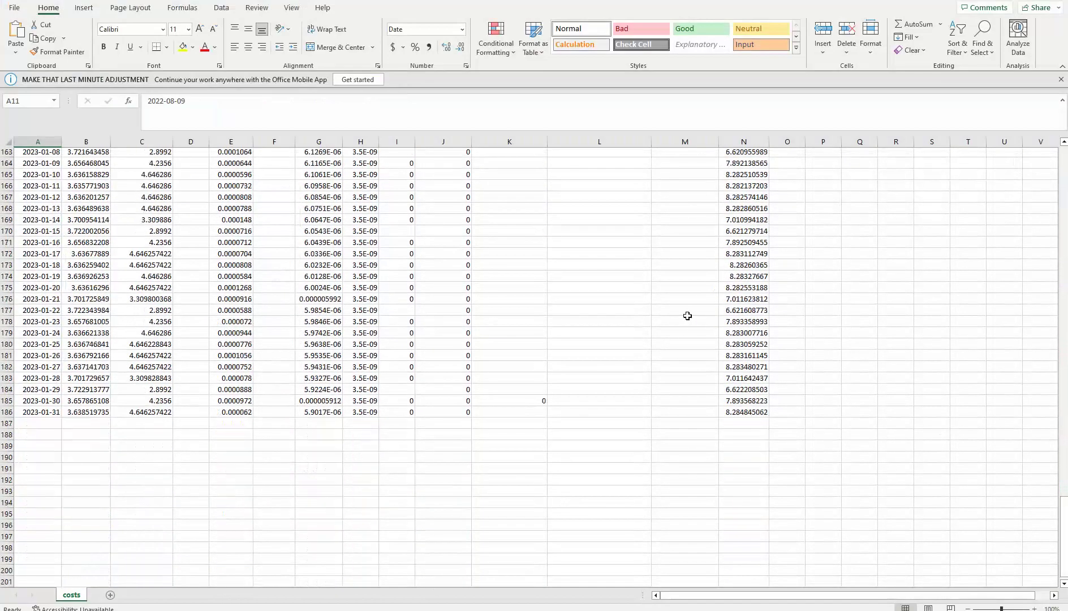
{"action": "left_click", "coordinate": [4, 413]}
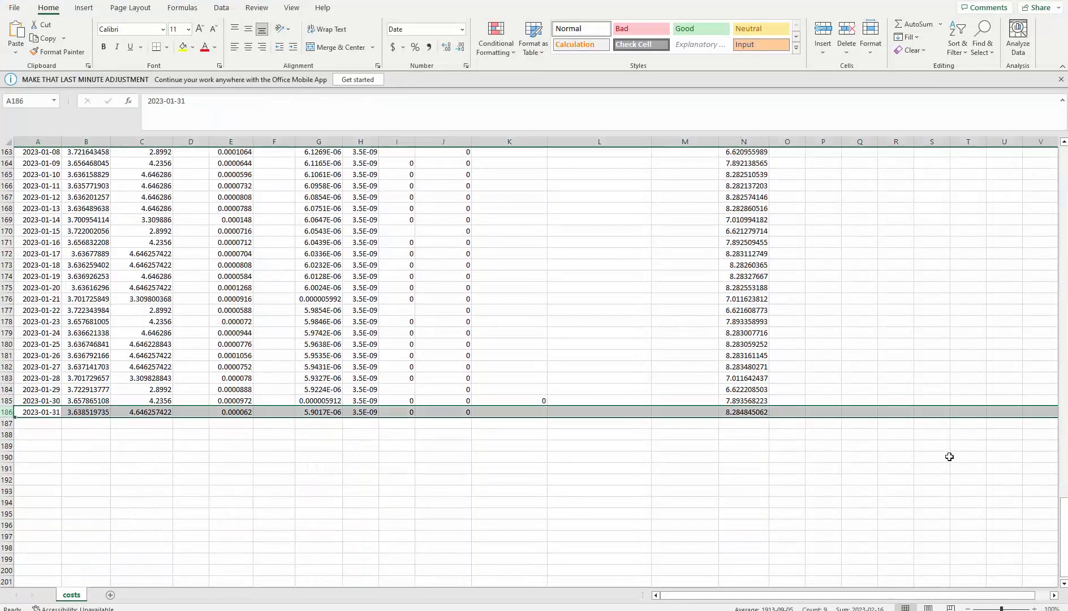
{"action": "left_click_drag", "start_coordinate": [1066, 554], "coordinate": [1062, 203]}
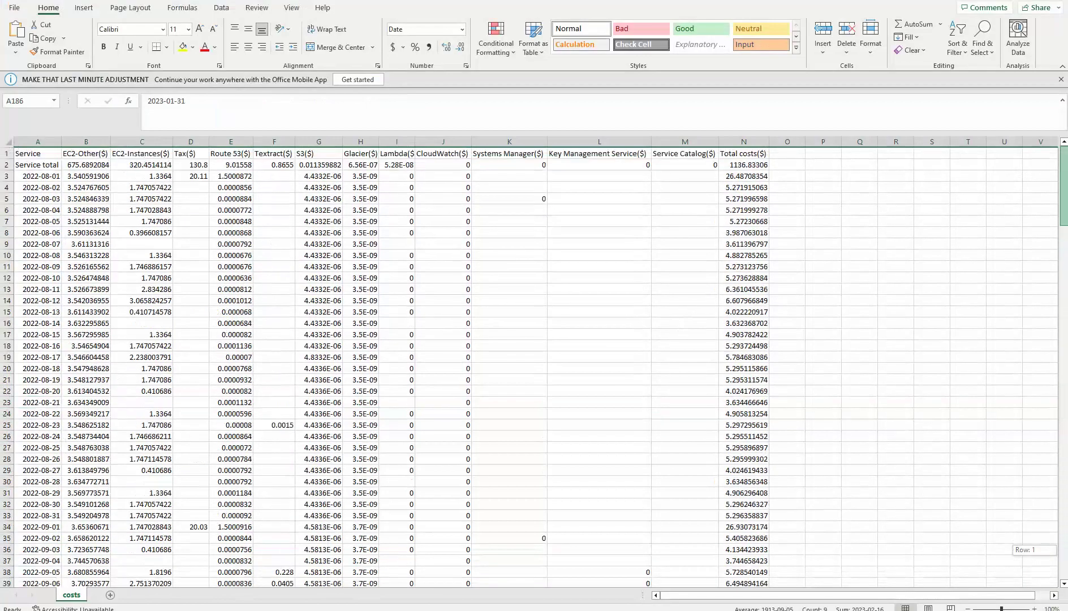
{"action": "left_click", "coordinate": [4, 153]}
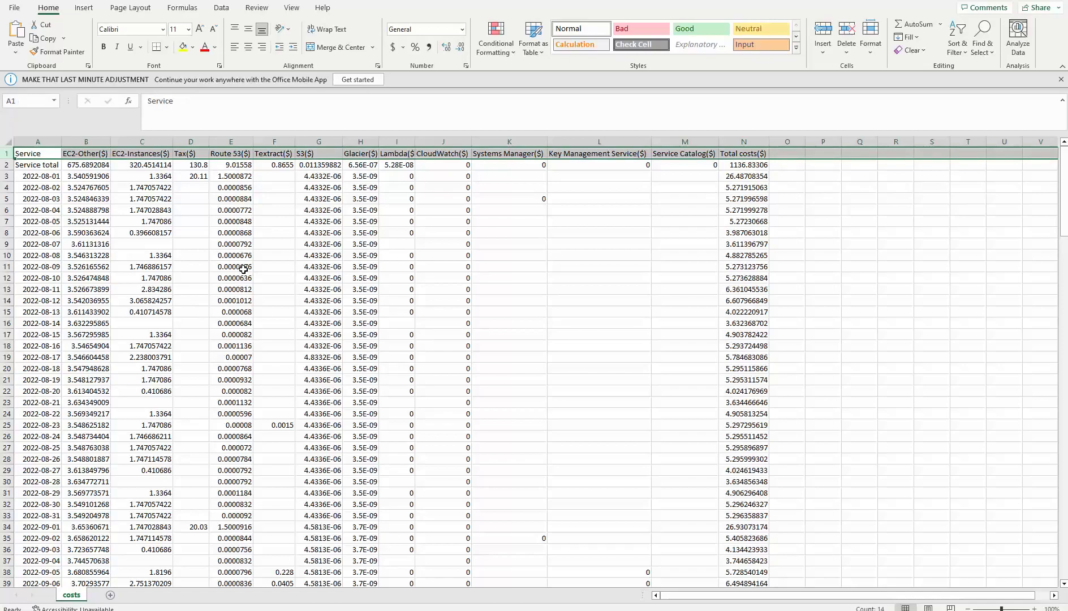